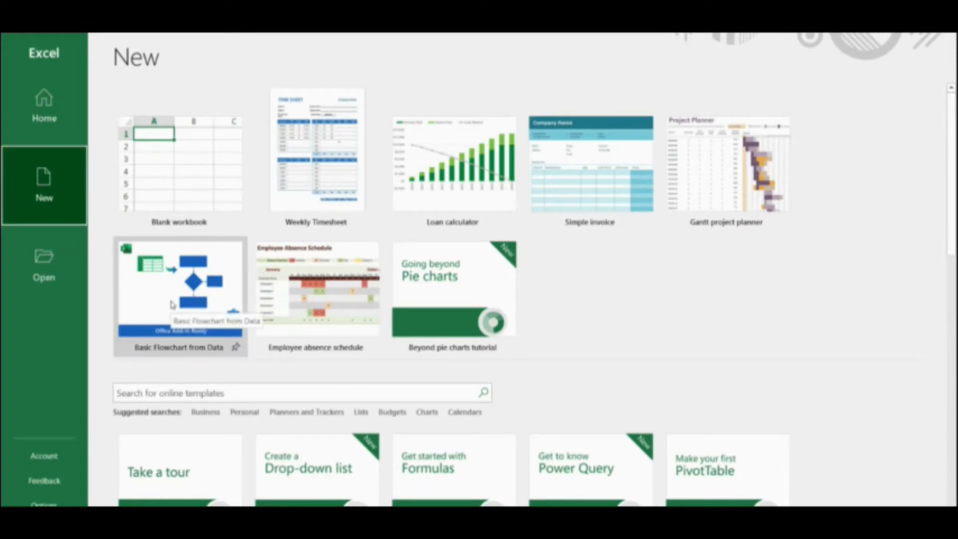
Step: Create a workbook from the Basic Flowchart from Data template and select the embedded Data Visualizer object
left_click(167, 303)
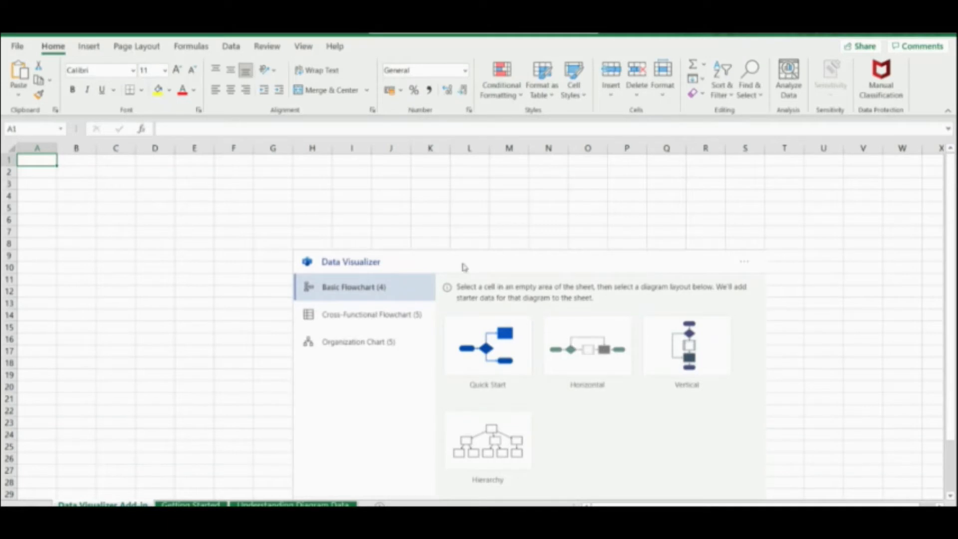
left_click(444, 265)
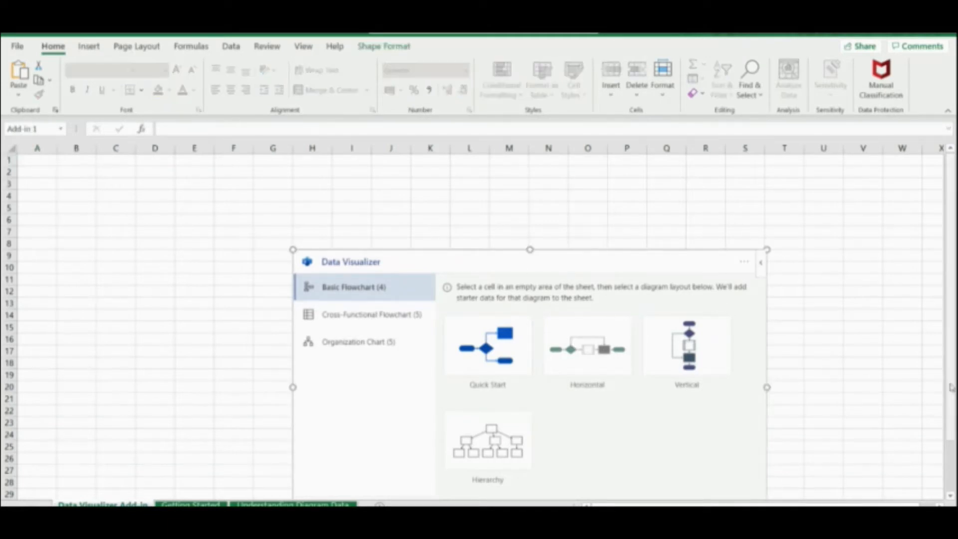
left_click(951, 497)
left_click(951, 497)
left_click(950, 497)
left_click(951, 497)
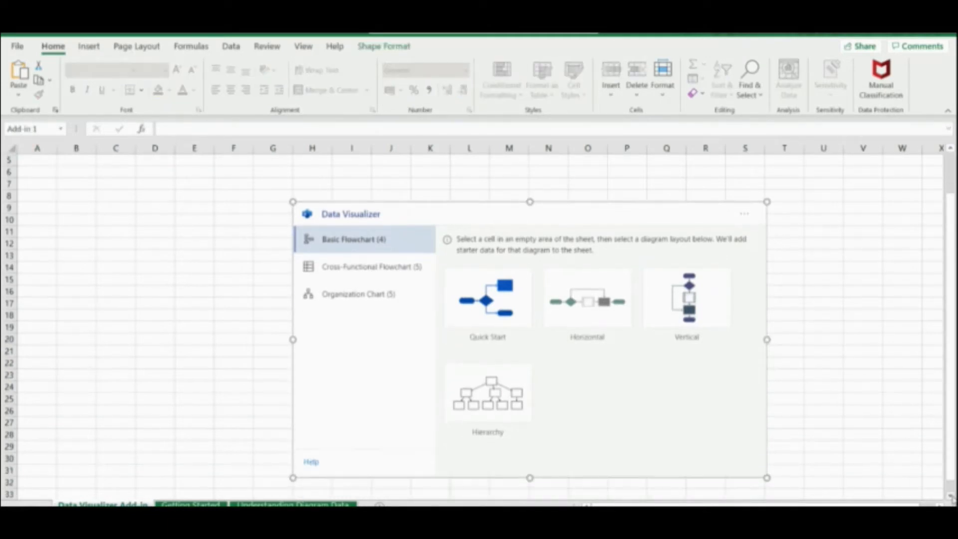
left_click(950, 497)
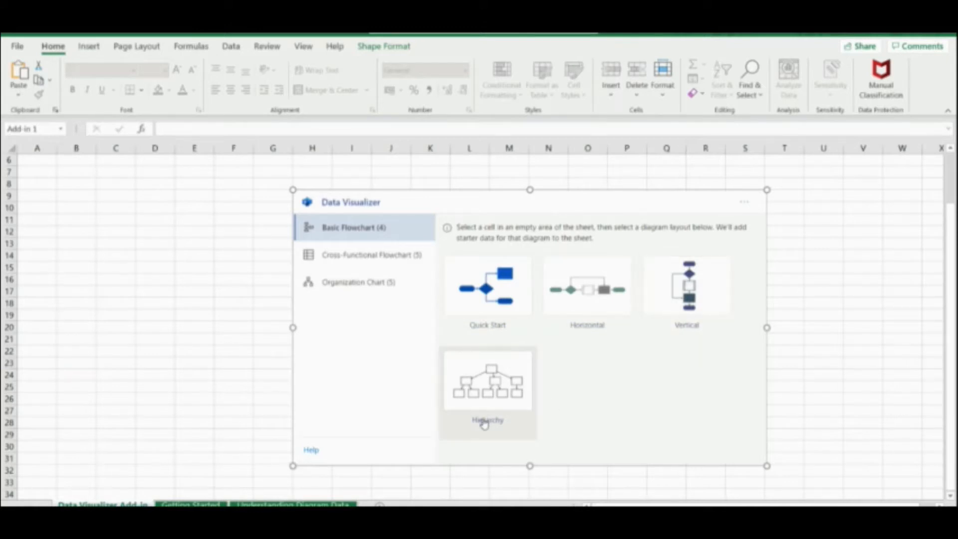
Step: Compare the Data Visualizer's flowchart and organization chart layouts and insert the Vertical organization chart with its starter data
left_click(367, 264)
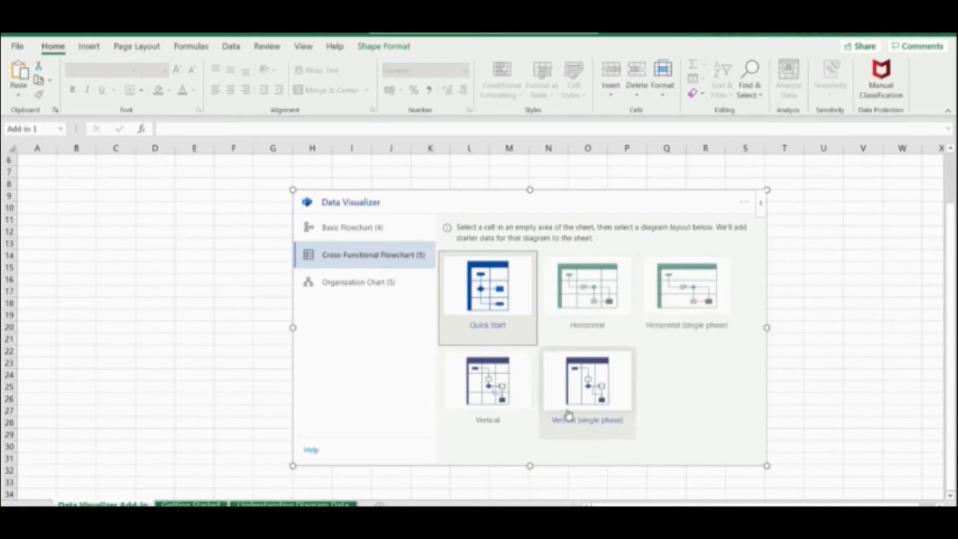
left_click(372, 285)
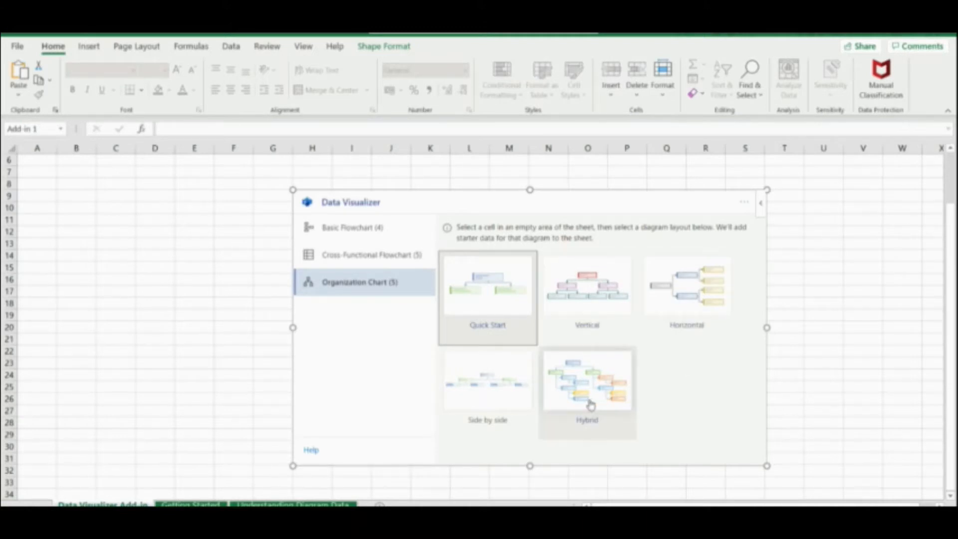
left_click(356, 227)
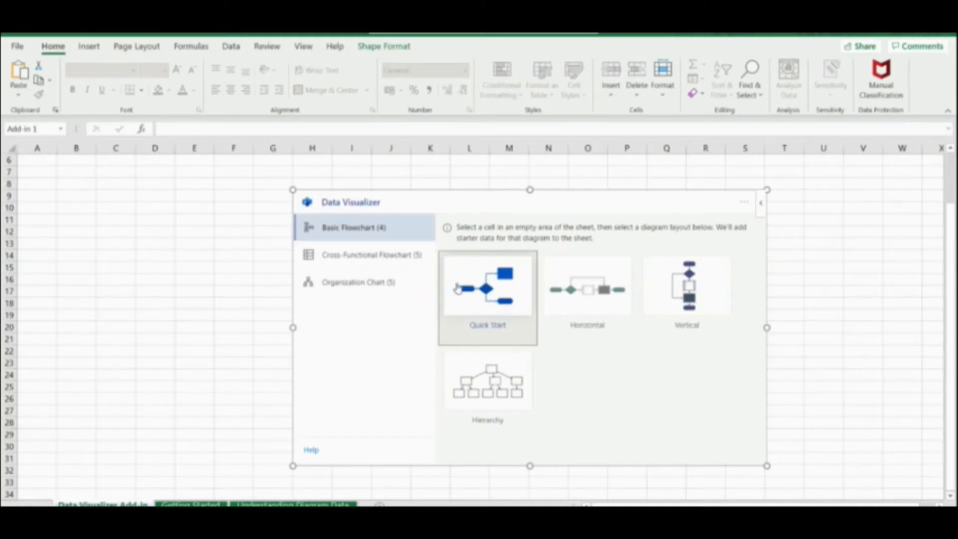
left_click(358, 283)
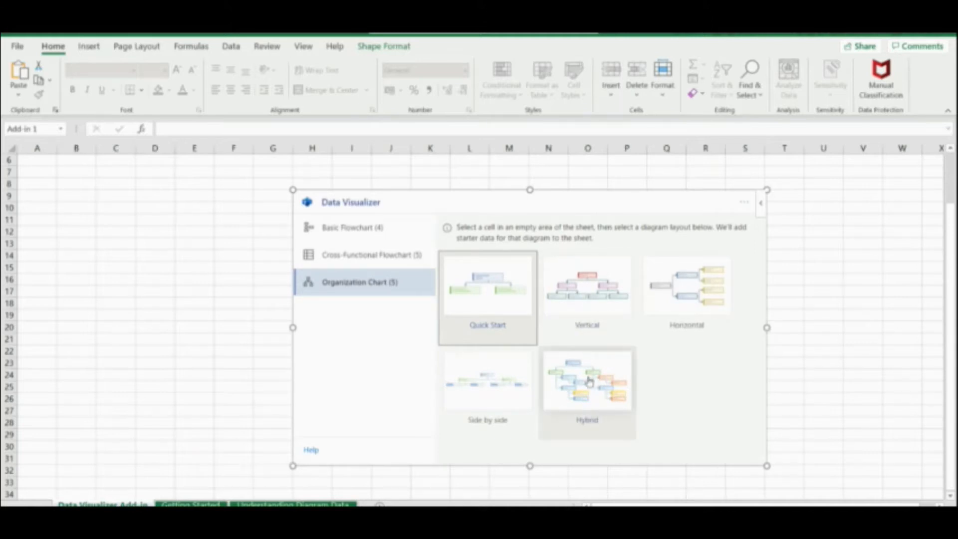
left_click(592, 297)
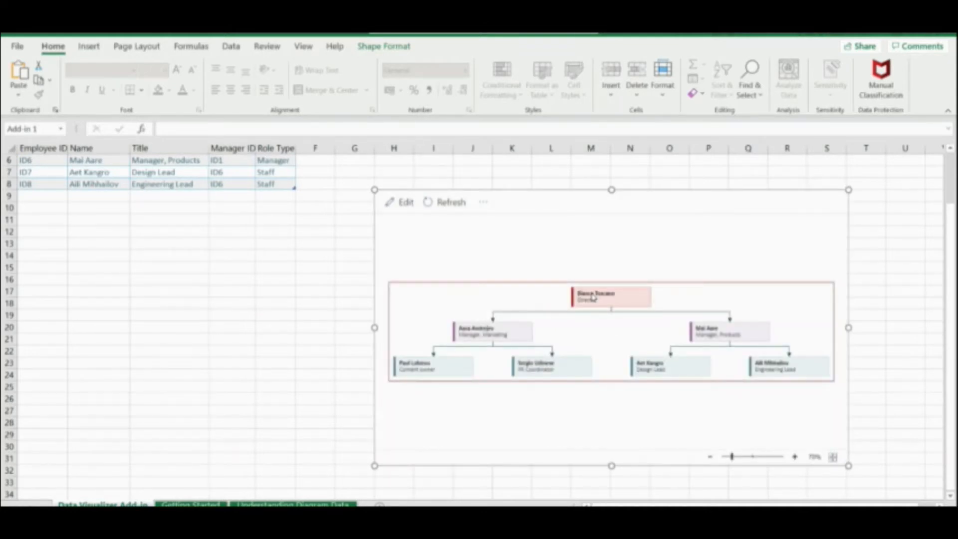
left_click(293, 288)
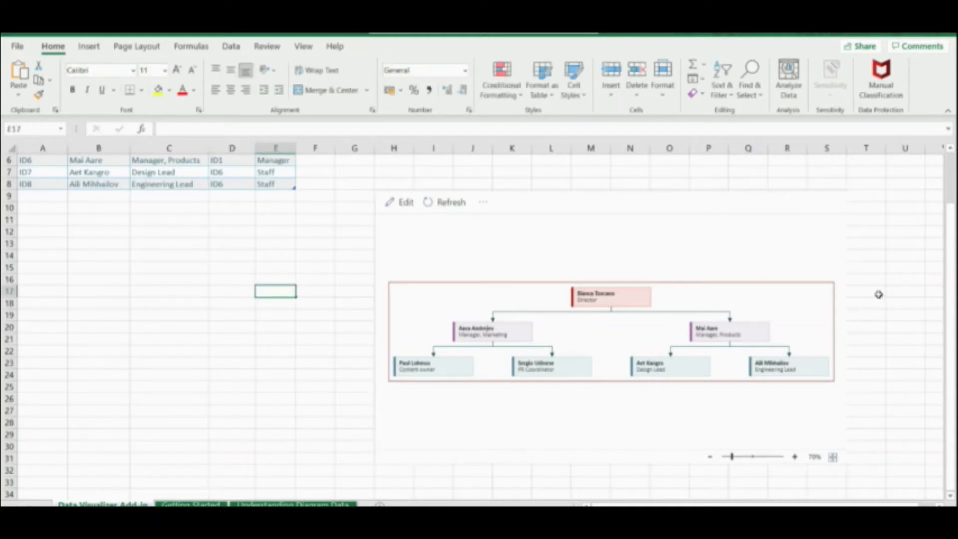
left_click_drag(950, 328, 950, 272)
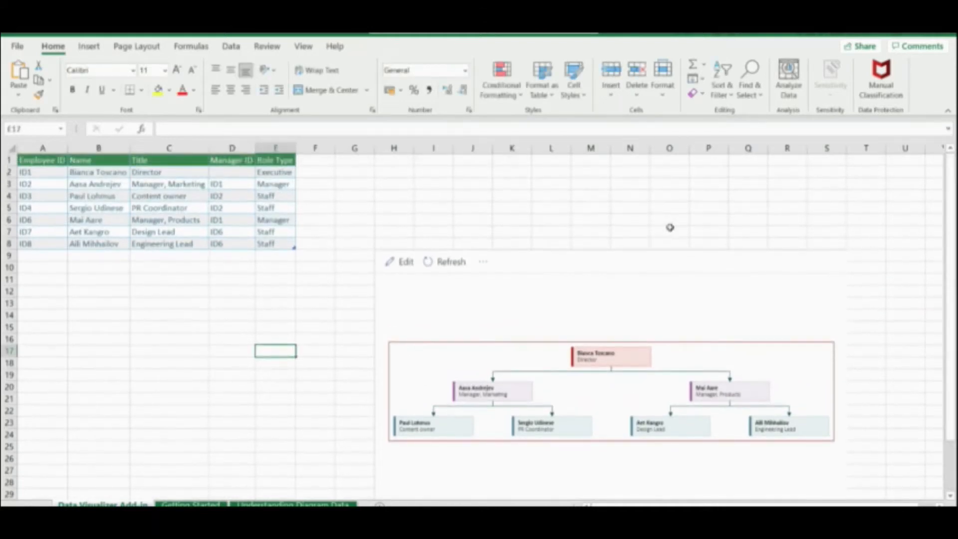
left_click(524, 261)
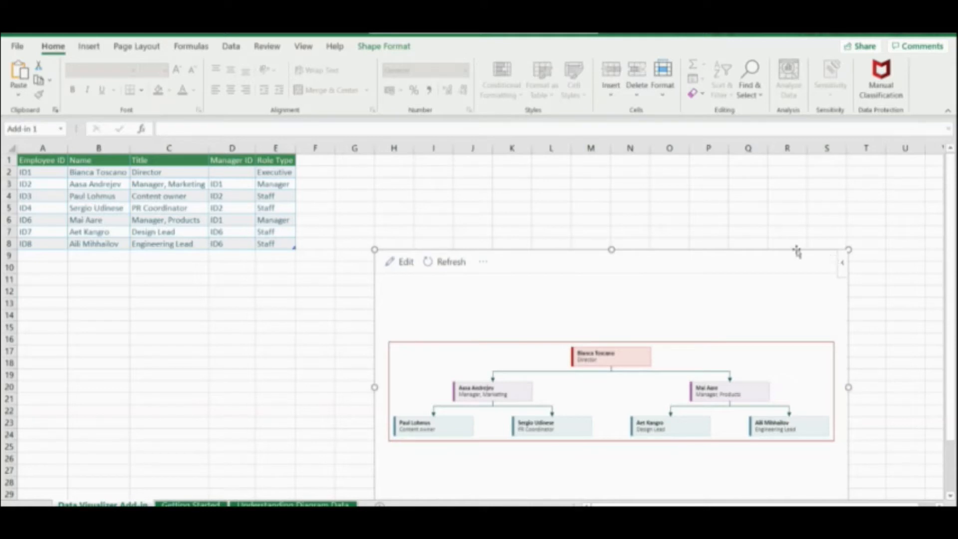
left_click(204, 268)
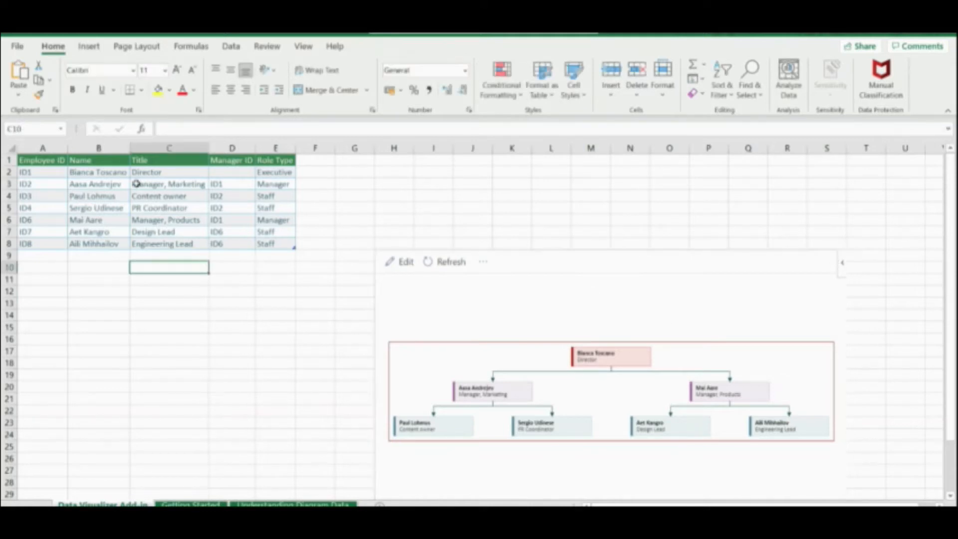
Step: Replace the sample names of the director, marketing manager and marketing staff in B2:B5 with the new employees' first names
left_click(91, 175)
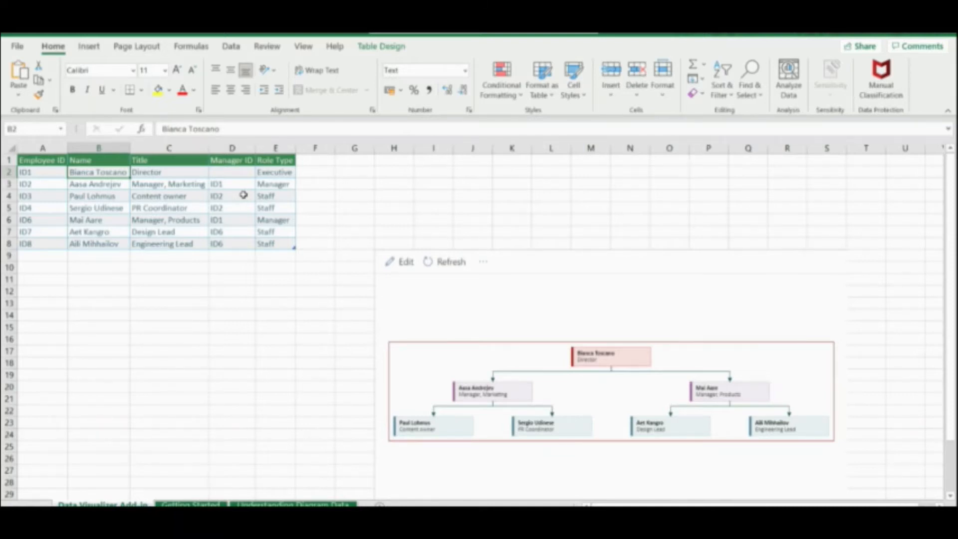
type("Arjun")
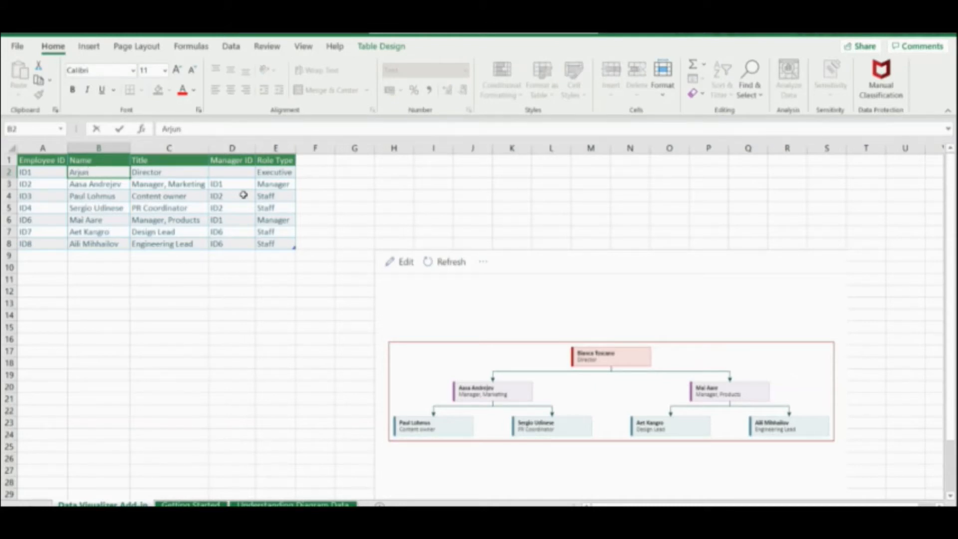
key("Return")
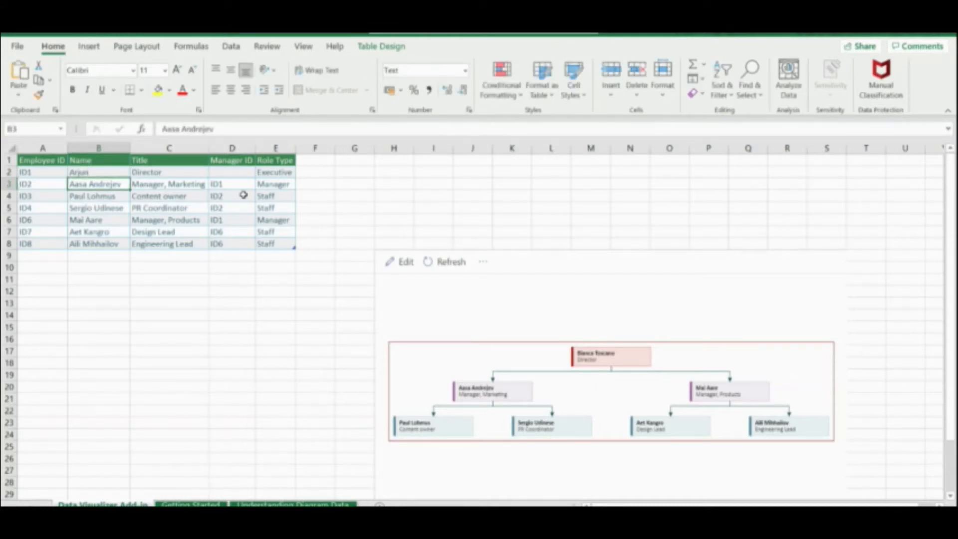
type("Aisha")
key("Return")
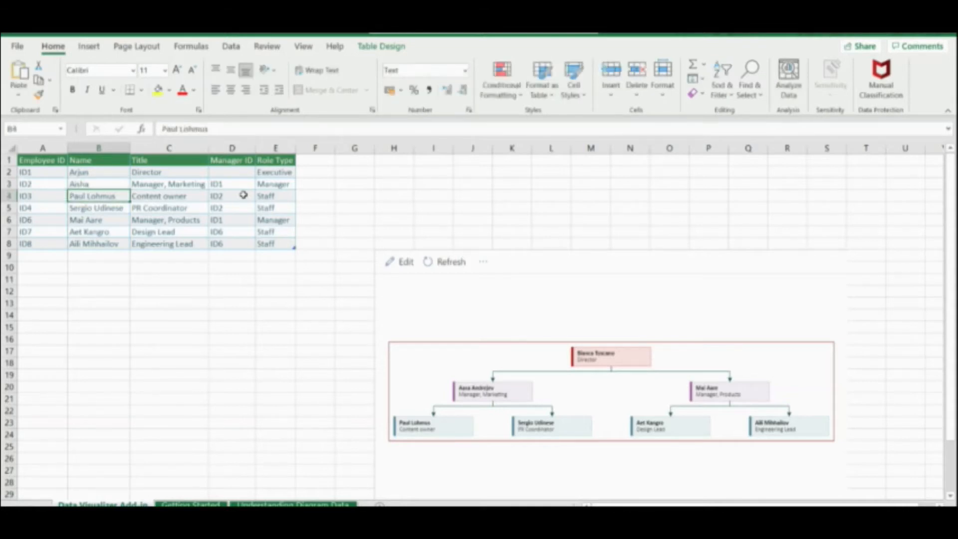
type("P")
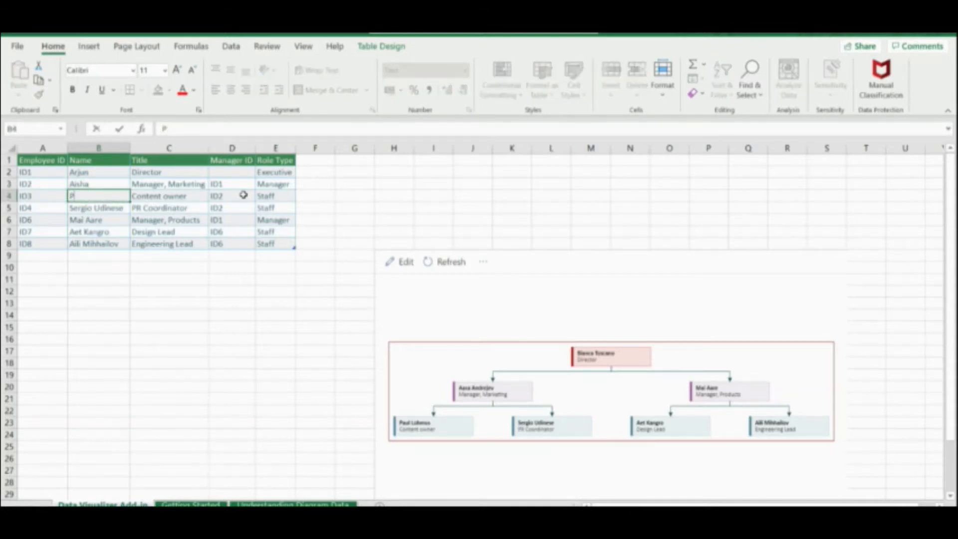
type("reeti")
key("Return")
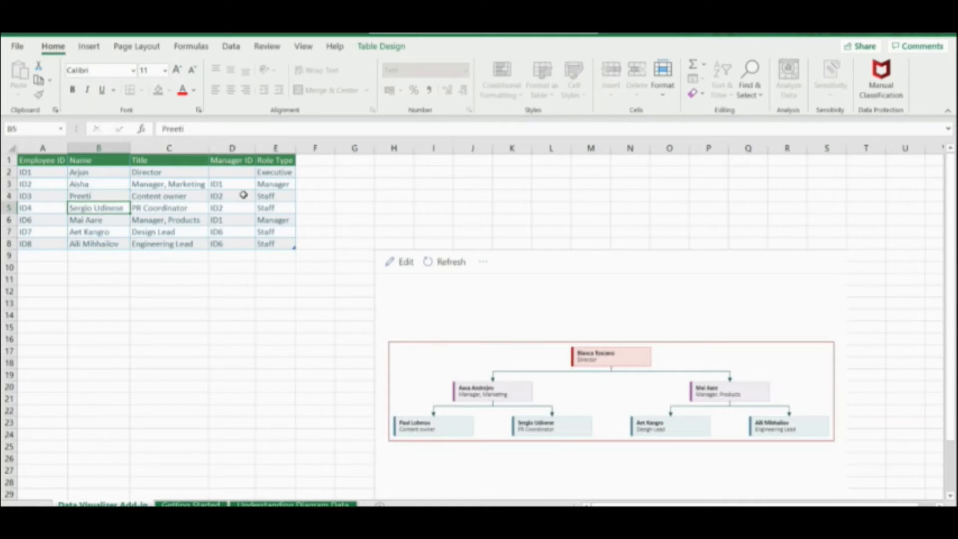
type("Paul")
key("Return")
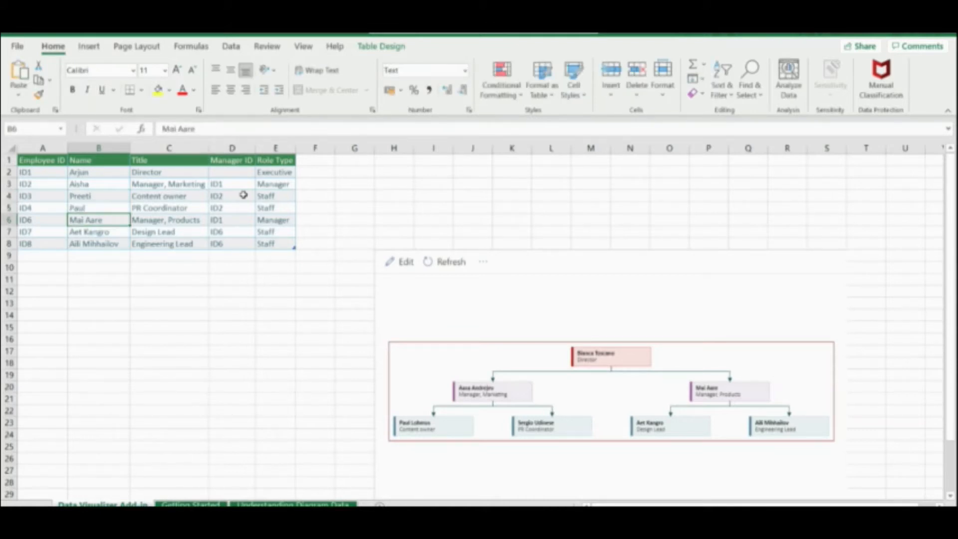
Step: Replace the sample names of the products manager, design lead and engineering lead in B6:B8 with new first names
type("Thomas")
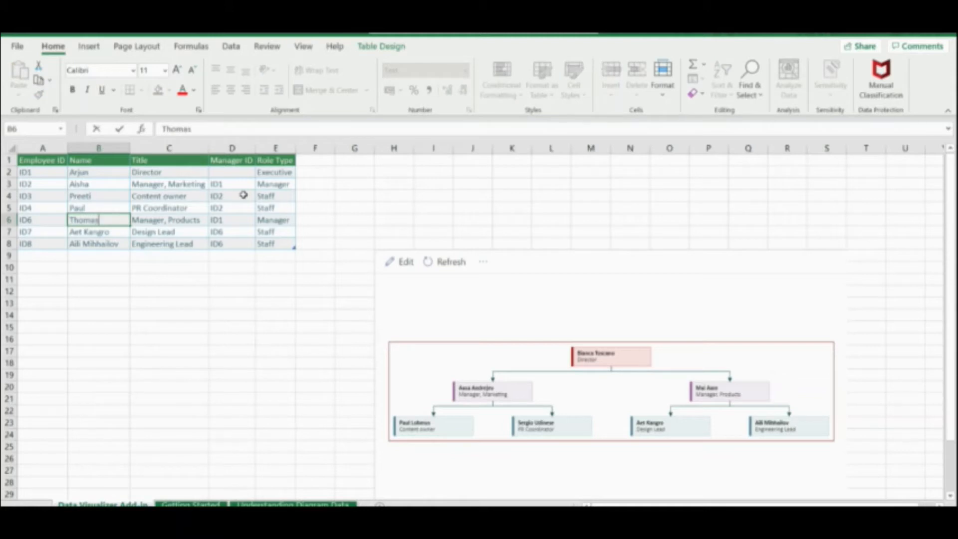
key("Return")
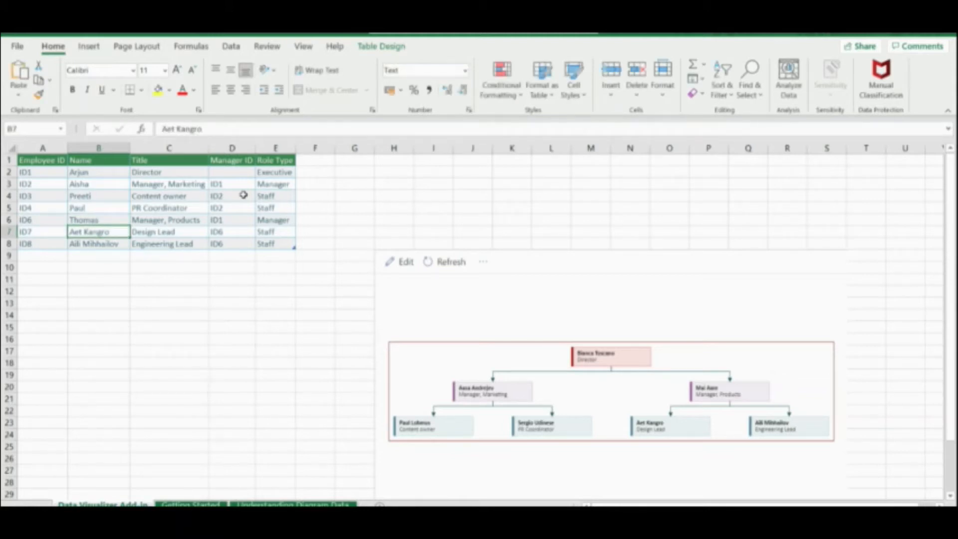
type("Joseph")
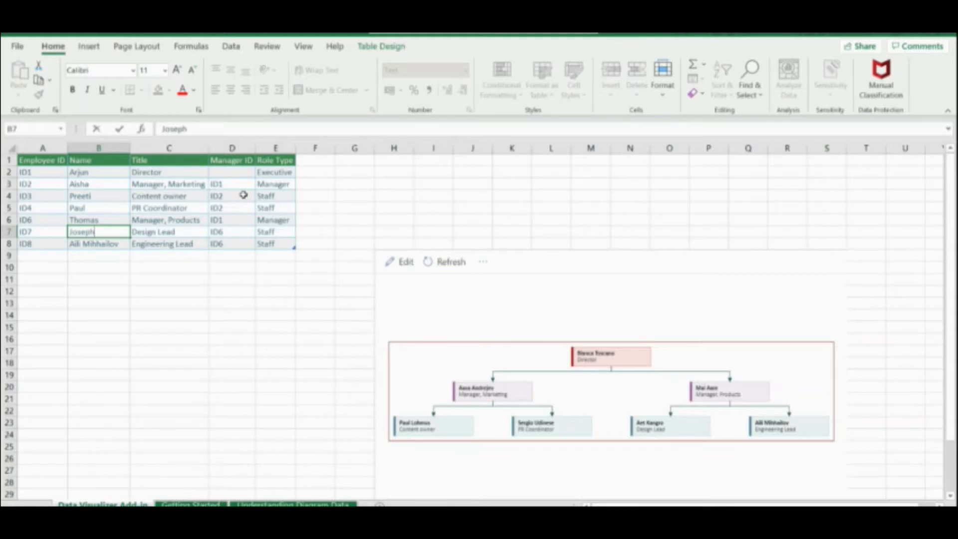
key("Return")
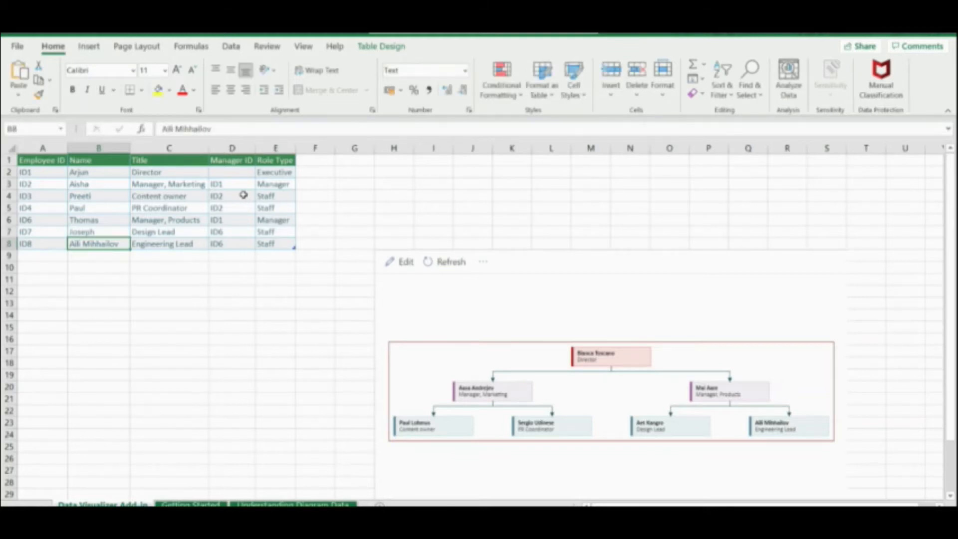
type("Ahmed")
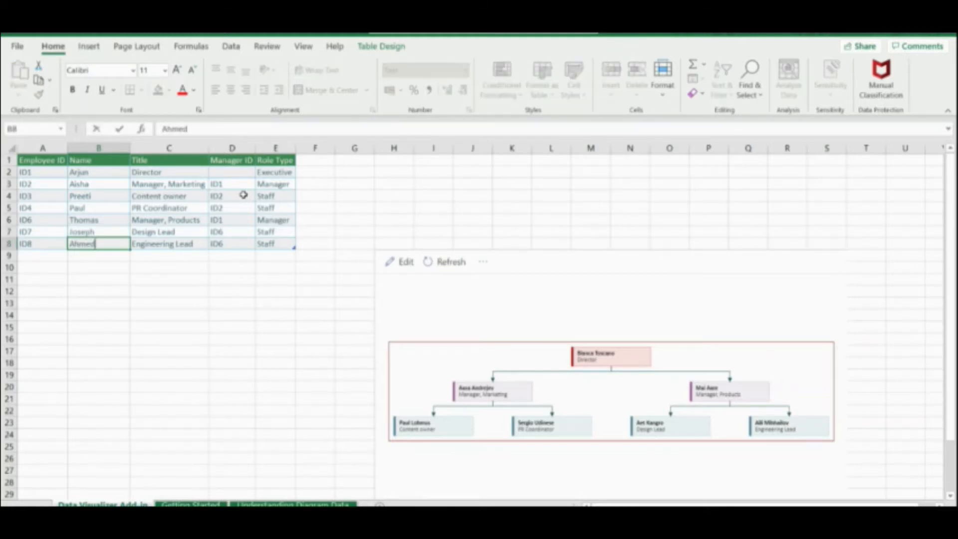
key("Return")
Step: Change the titles in C2:C4 to CEO, CFO and COO and refresh the organization chart from the table
left_click(152, 184)
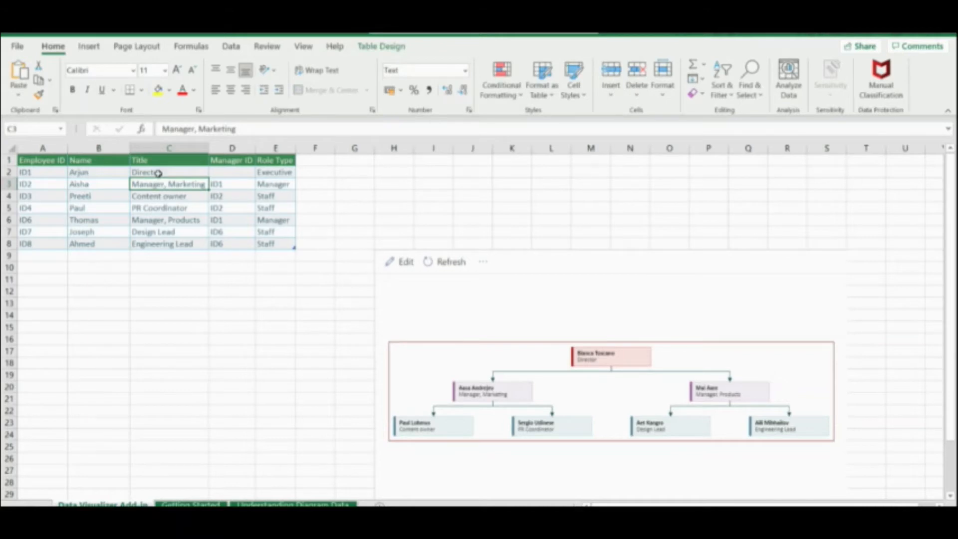
left_click(157, 173)
type("CEO")
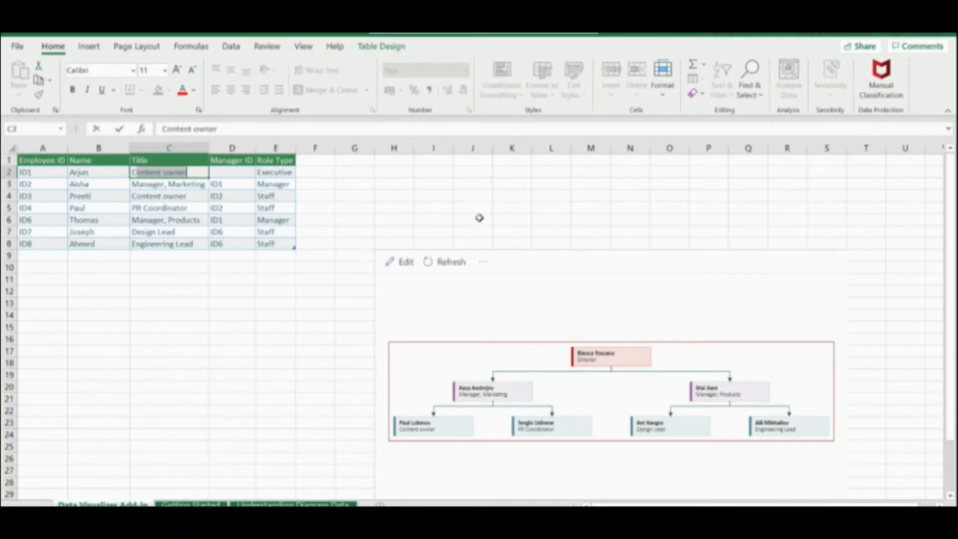
key("Return")
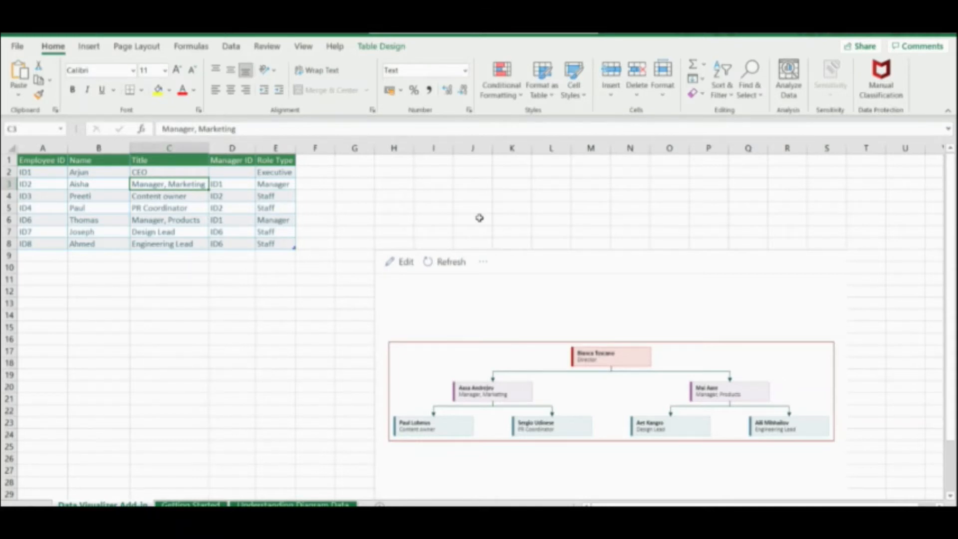
type("CF")
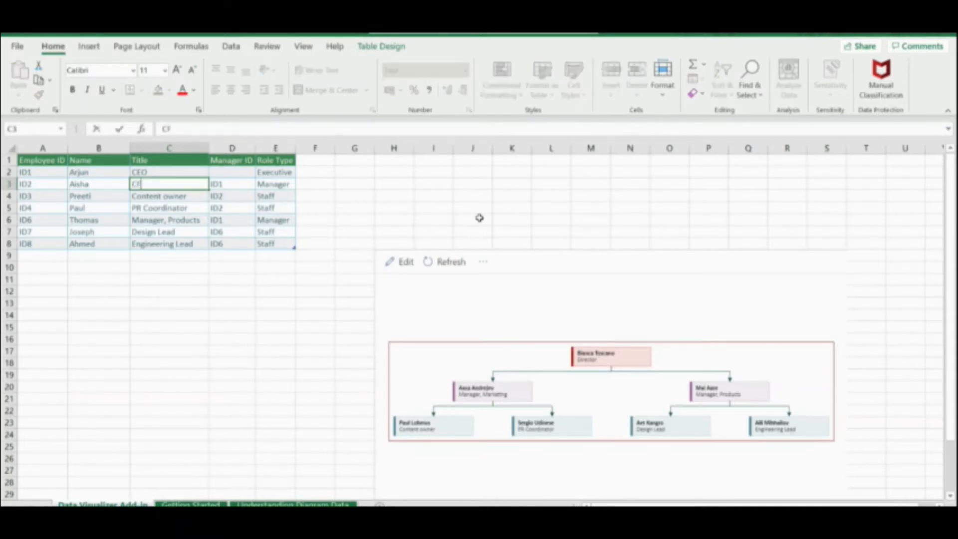
type("O")
key("Return")
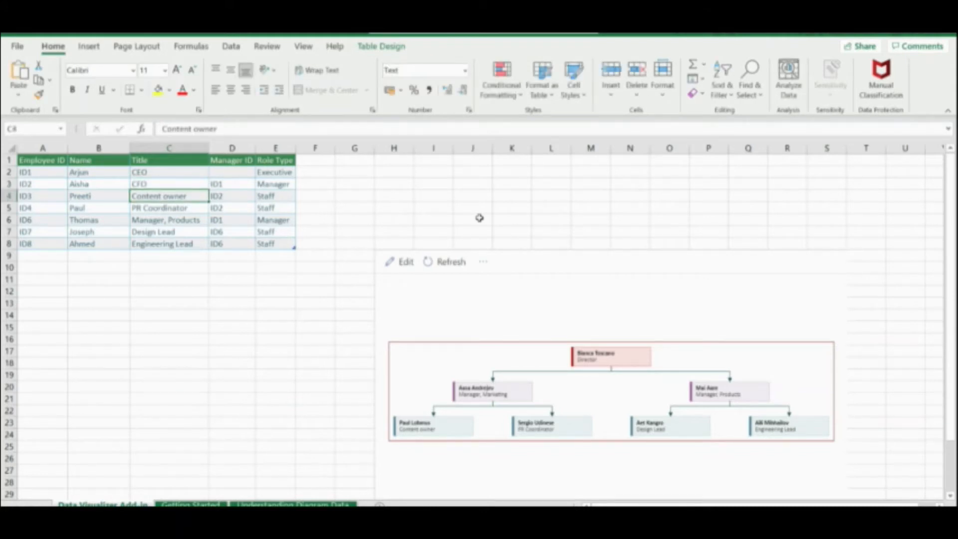
type("COO")
key("Return")
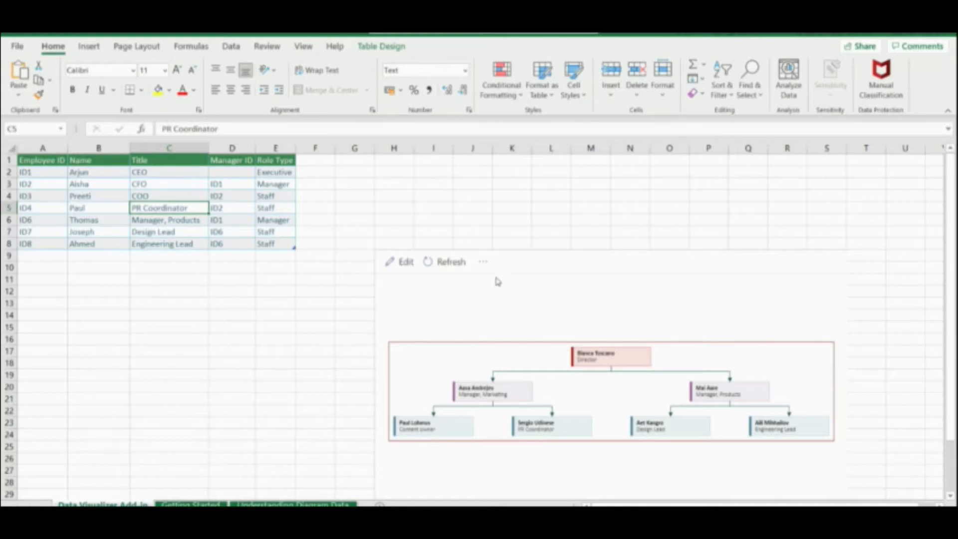
left_click(451, 265)
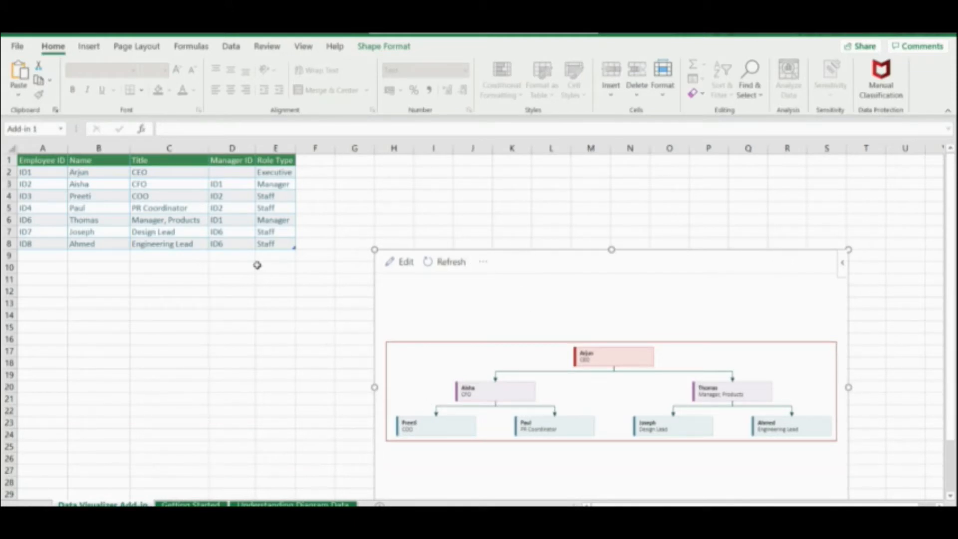
left_click(152, 196)
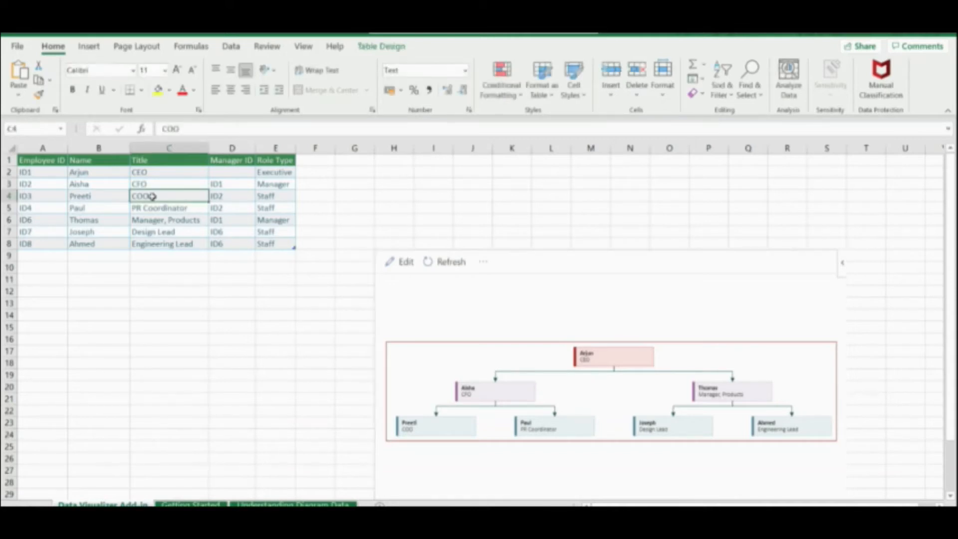
left_click(103, 195)
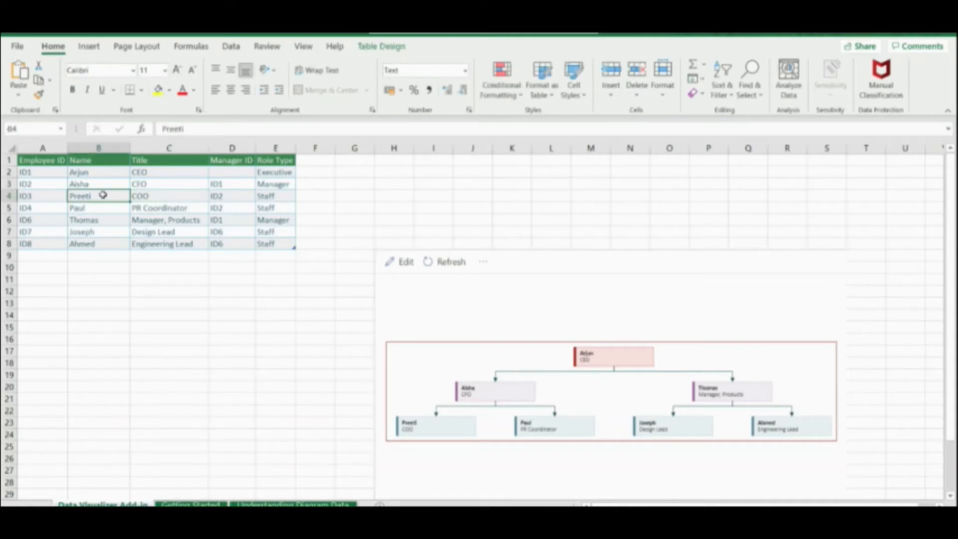
left_click(150, 197)
left_click(81, 220)
left_click(145, 222)
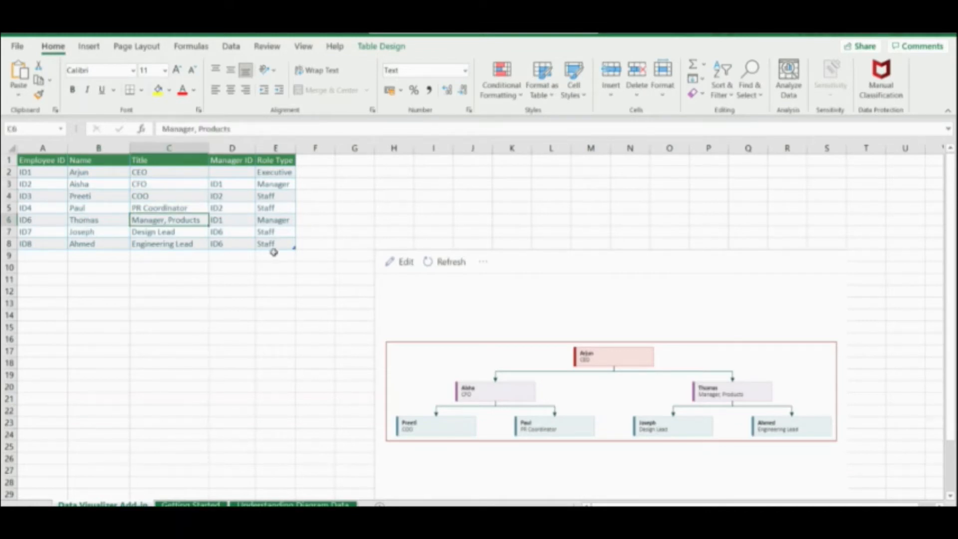
Step: Change the title in C6 to COO and select the PR Coordinator title in C5
type("COO")
key("Return")
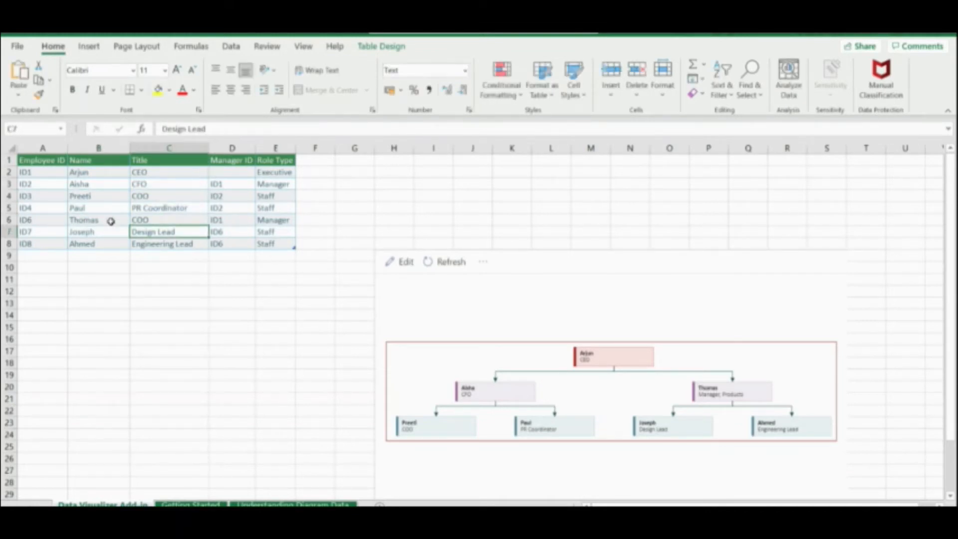
left_click(98, 209)
left_click(152, 209)
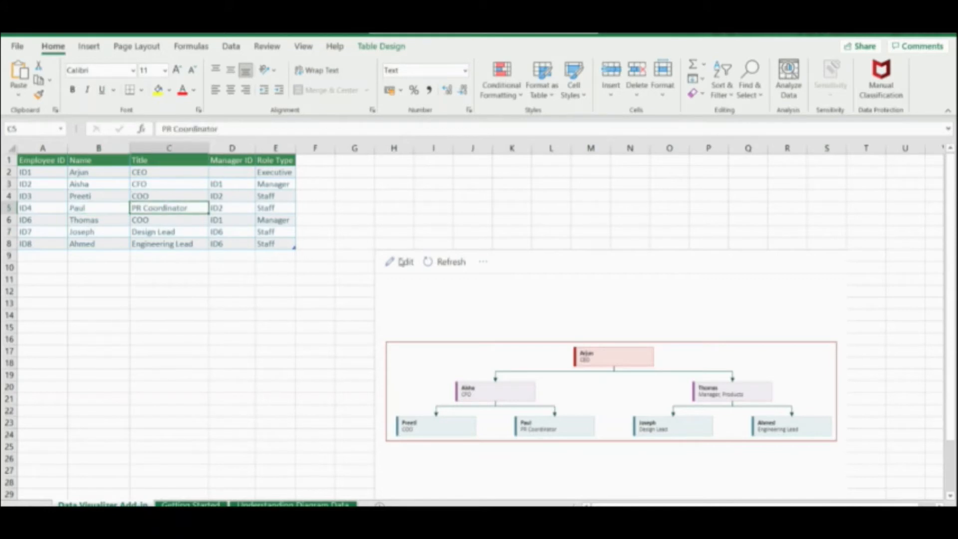
type("Busin")
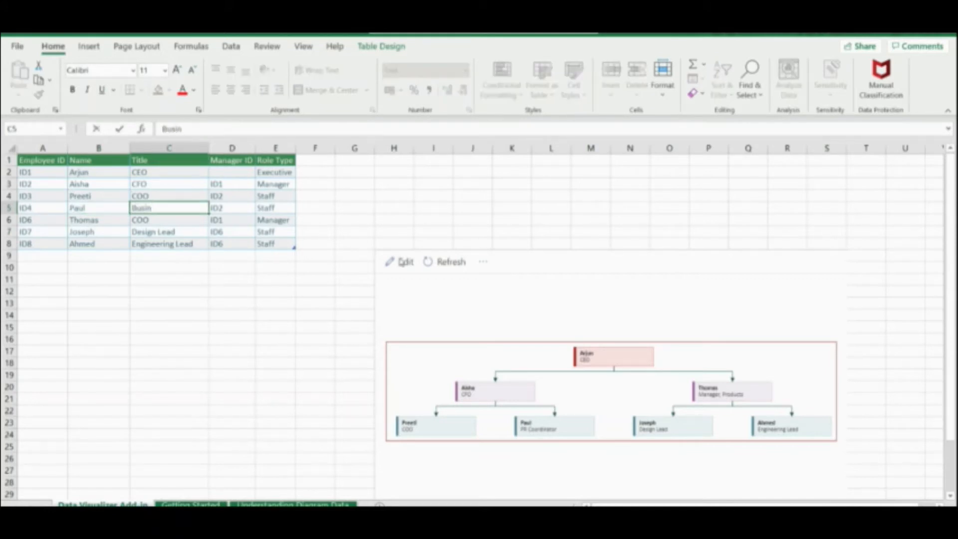
key("BackSpace")
key("Escape")
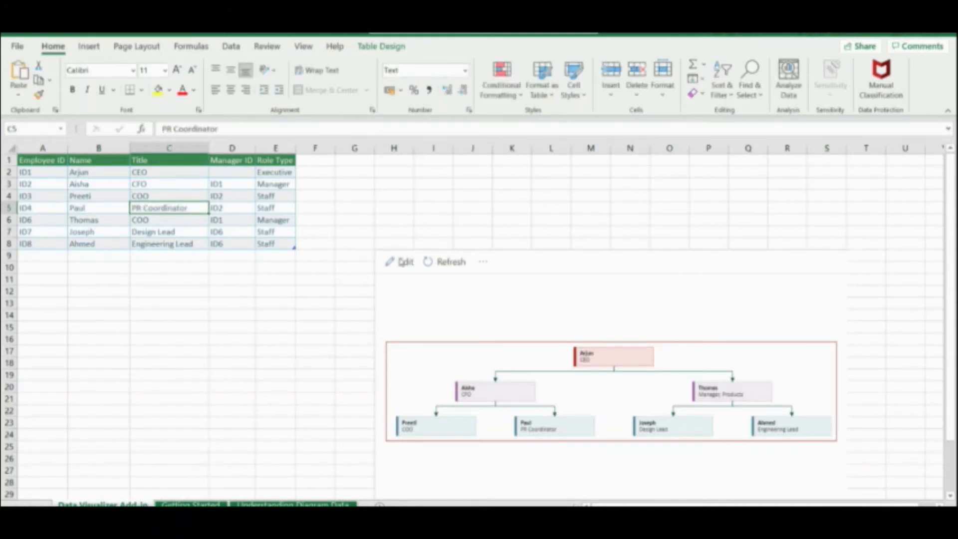
type("Operations")
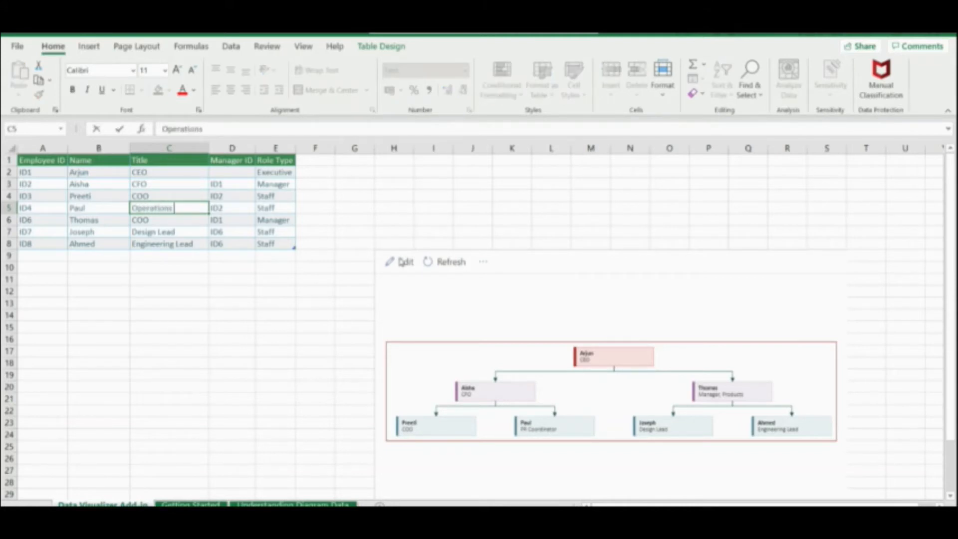
type(" Manager")
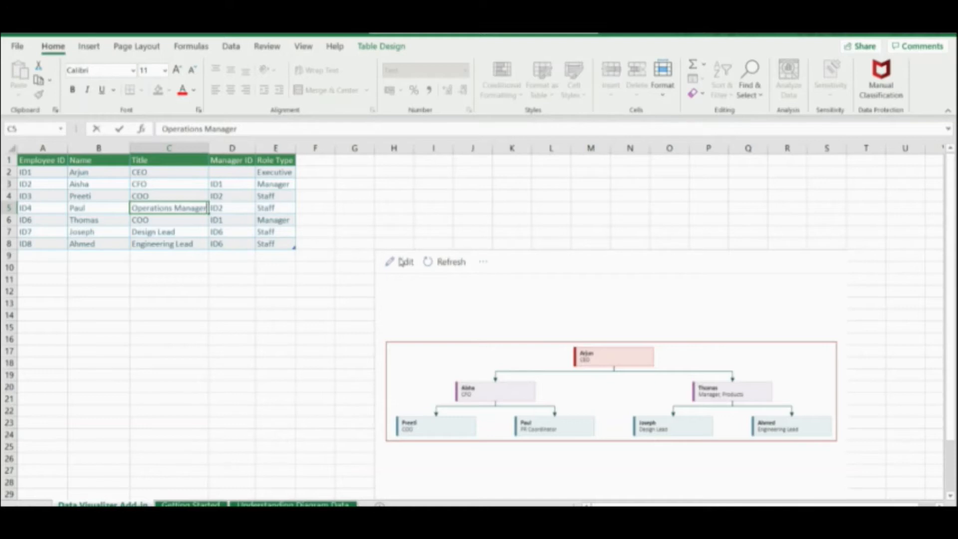
key("Escape")
Step: Set the title in C5 to Finance Manager and refresh the organization chart from the table
type("Finance")
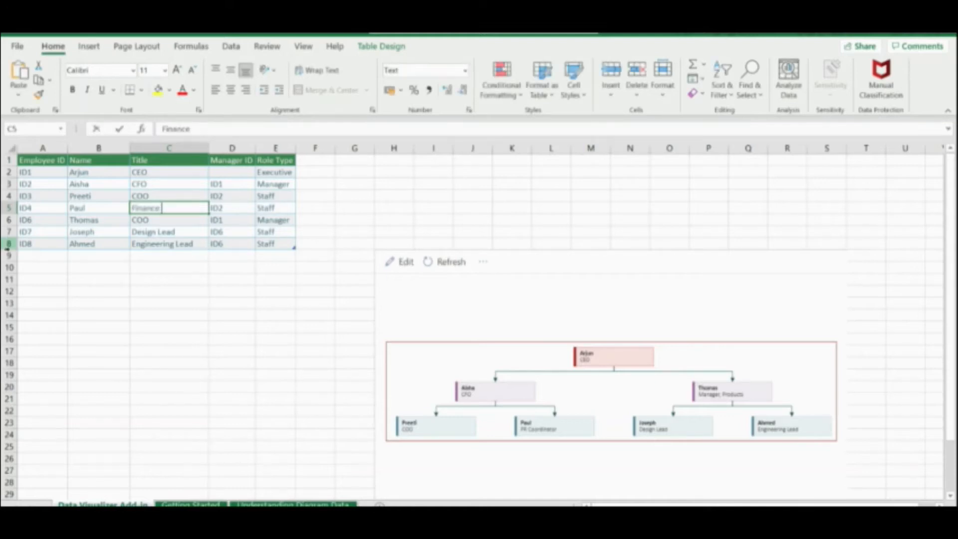
type(" Manager")
key("Return")
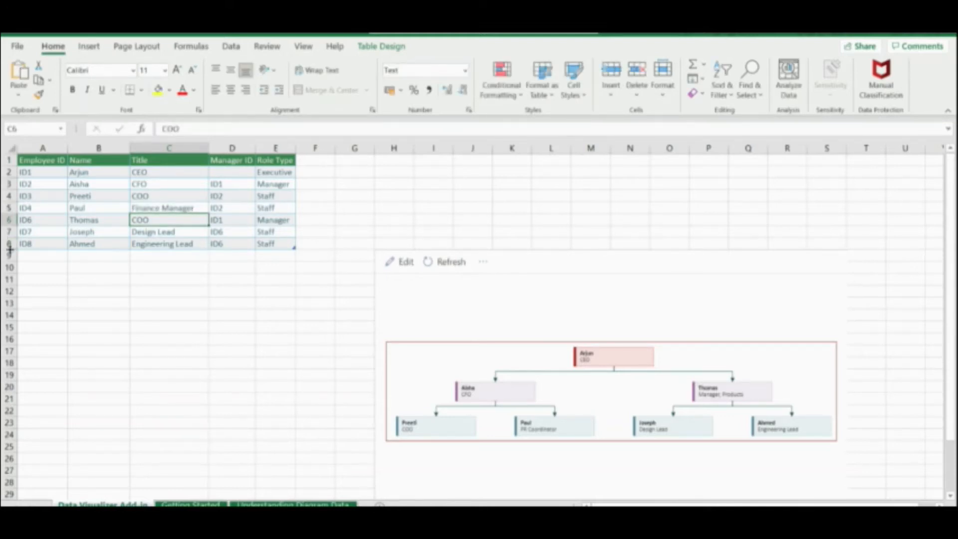
left_click(164, 267)
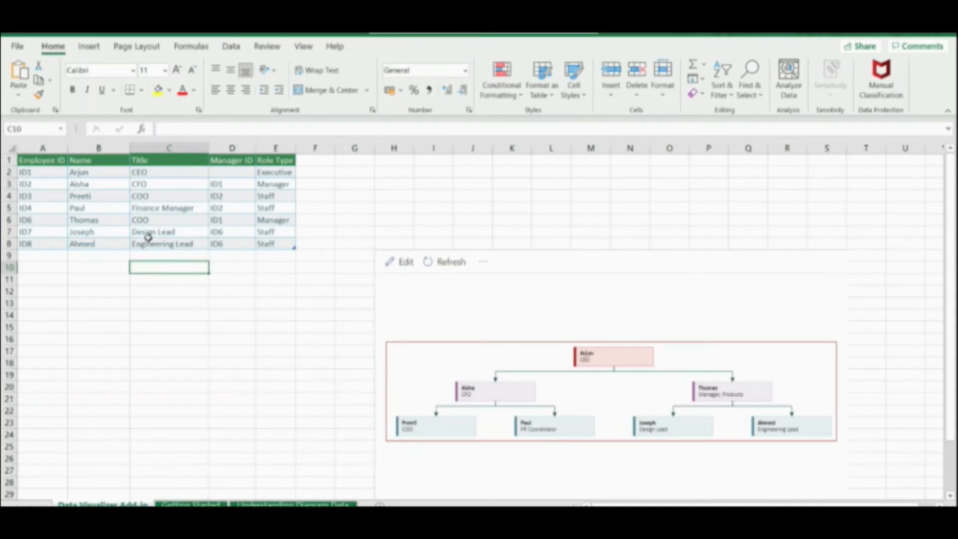
left_click(102, 198)
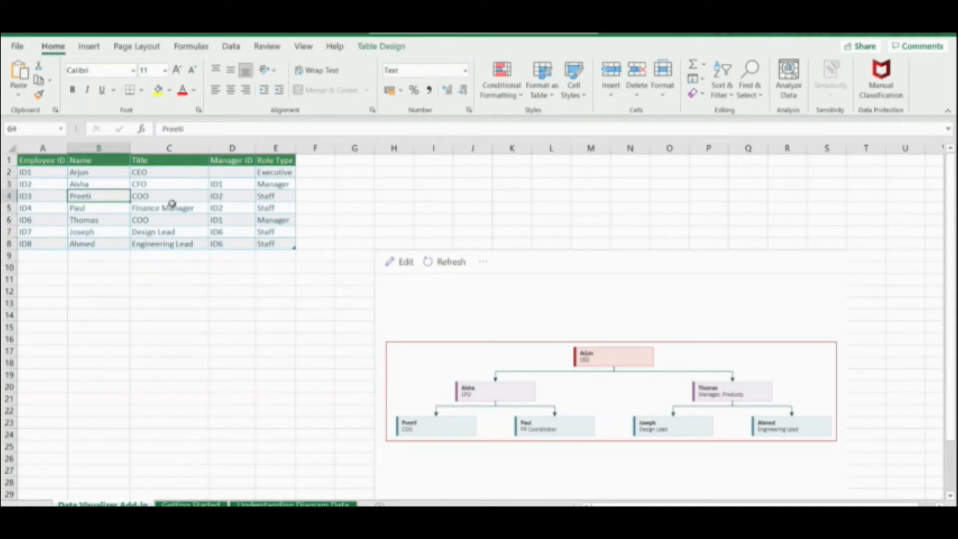
left_click(172, 204)
left_click(438, 263)
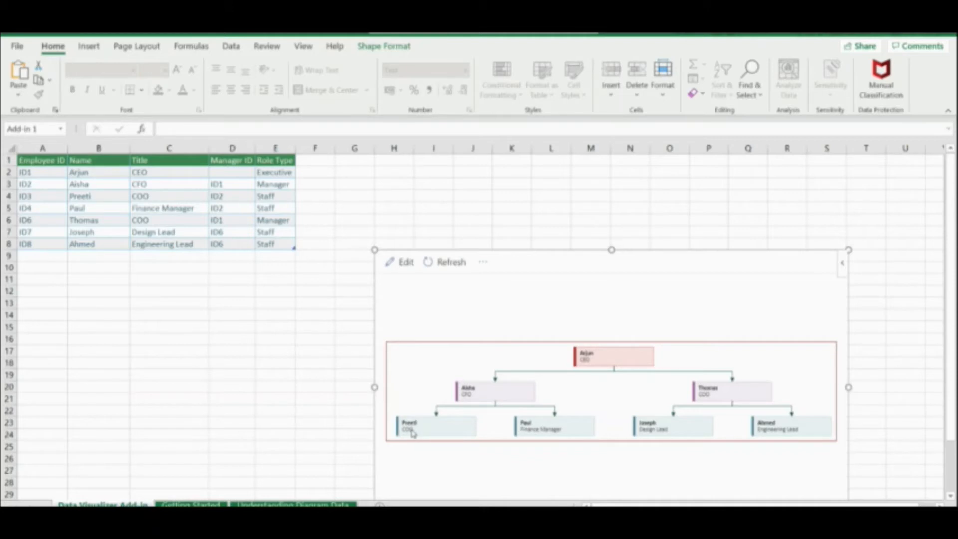
Step: Replace the duplicate COO title in C4 with Senior Finance Manager
left_click(105, 194)
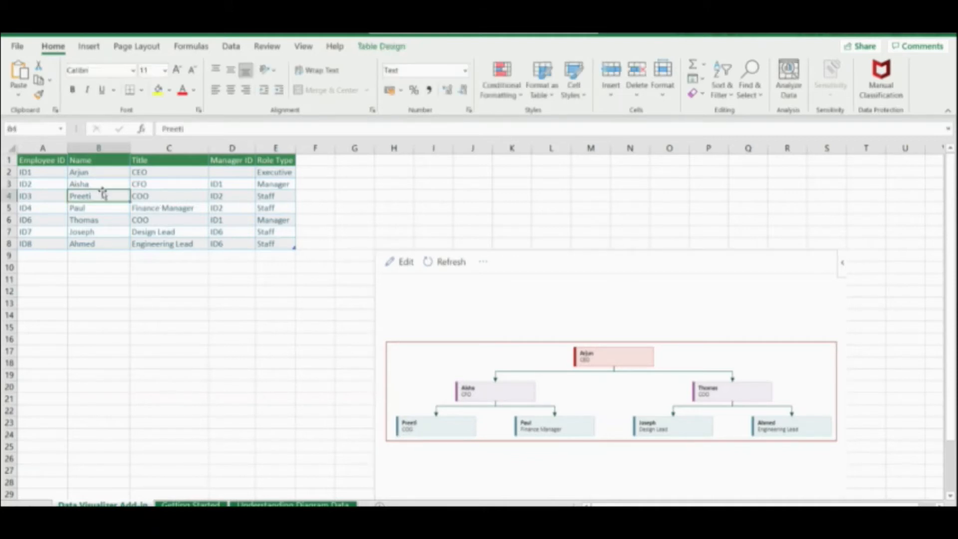
left_click(168, 196)
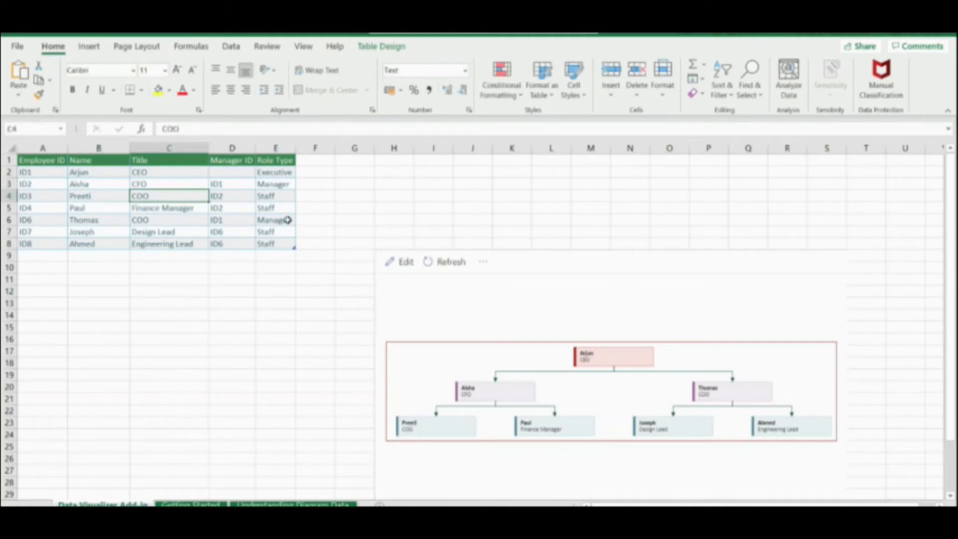
type("Senior")
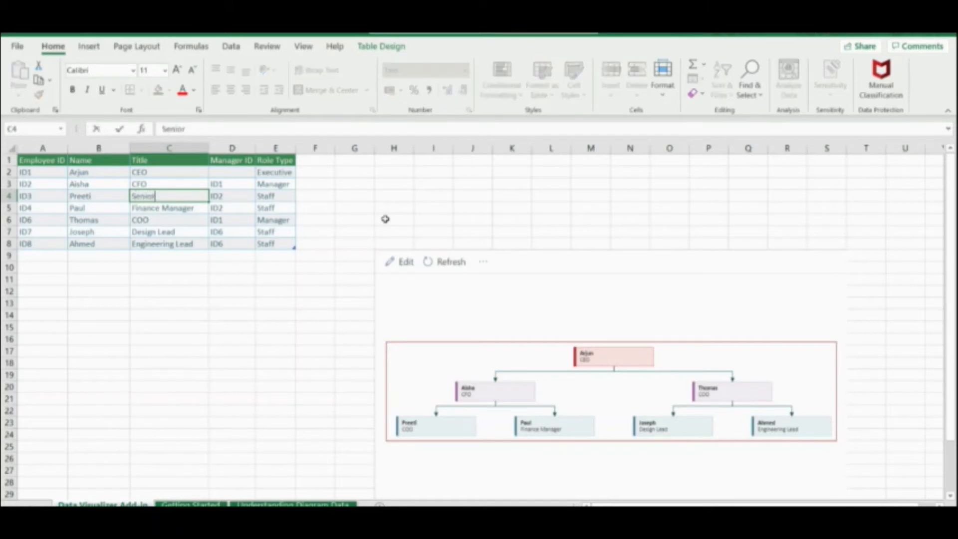
type(" Finance Manager")
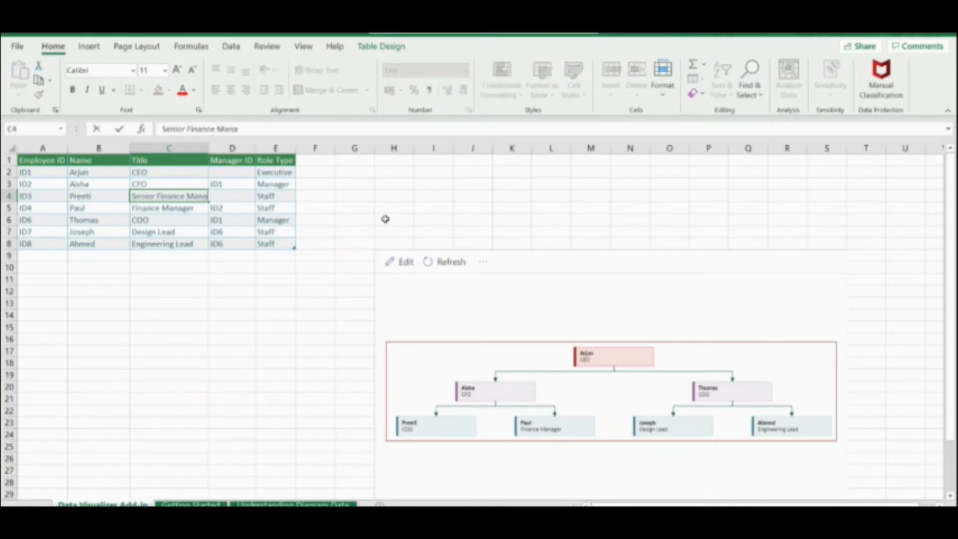
key("Return")
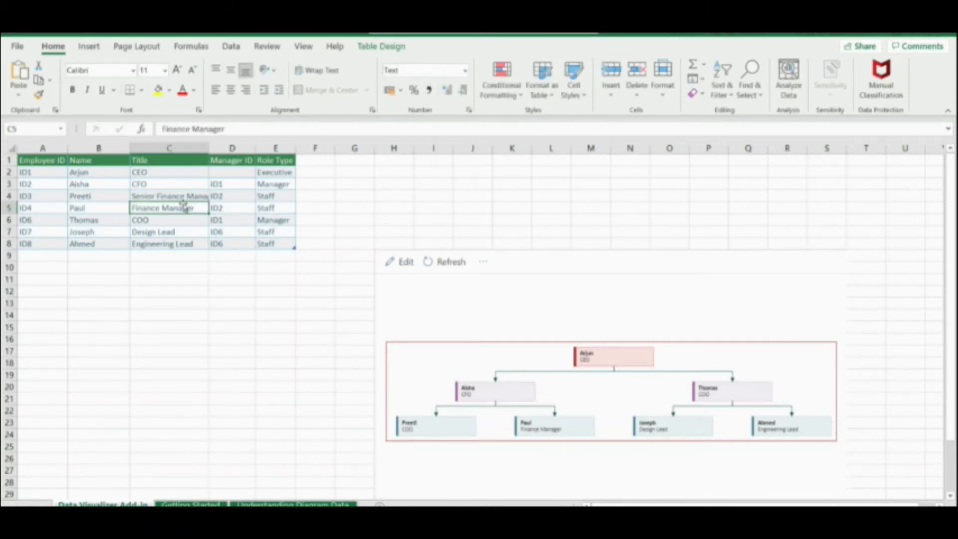
Step: Change the titles in C7 and C8 to Senior Operations Manager and Operations Manager, and refresh the organization chart
left_click(163, 242)
left_click(149, 220)
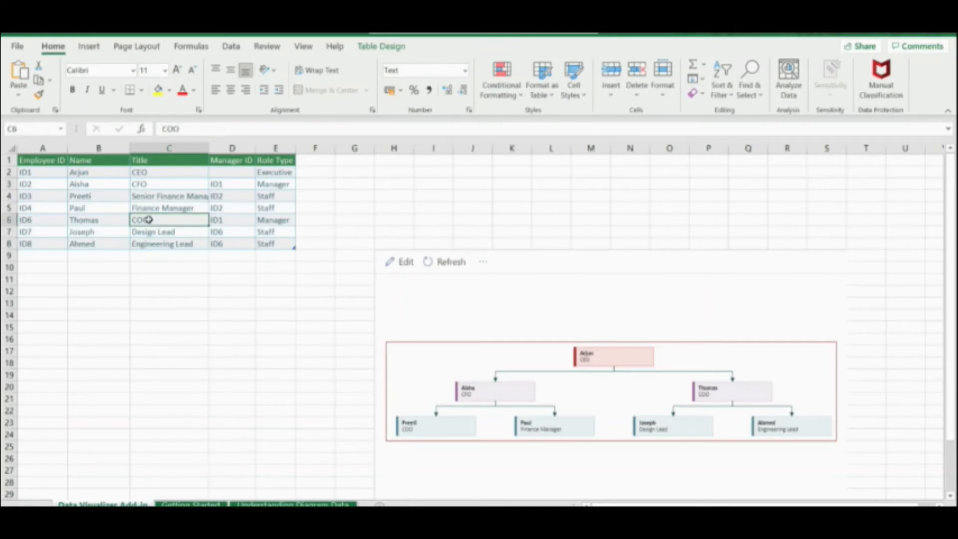
left_click(157, 231)
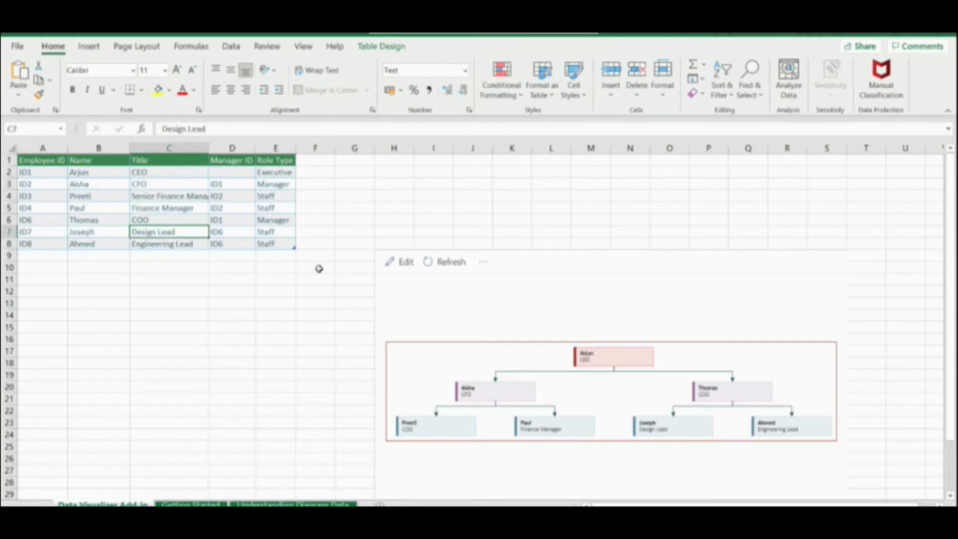
type("Senior ")
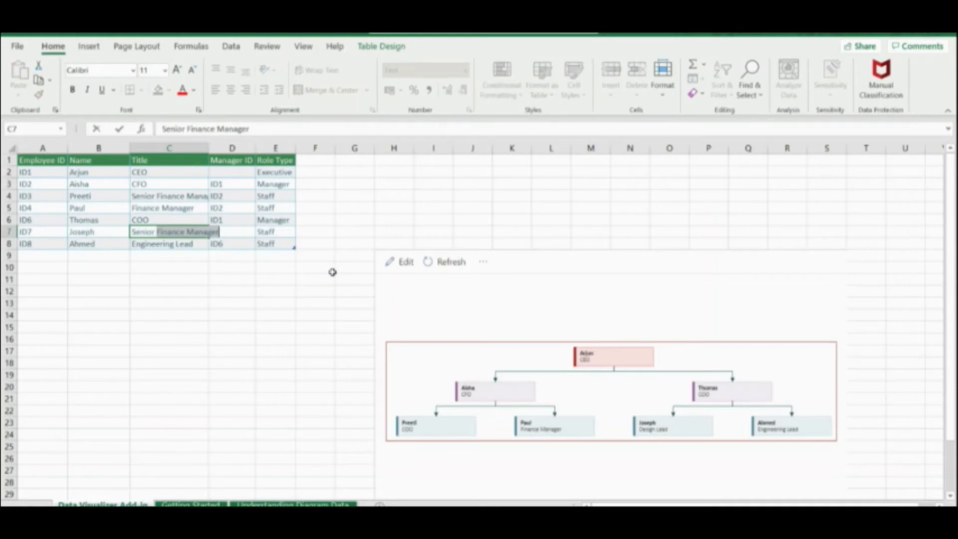
type("Operations Manager")
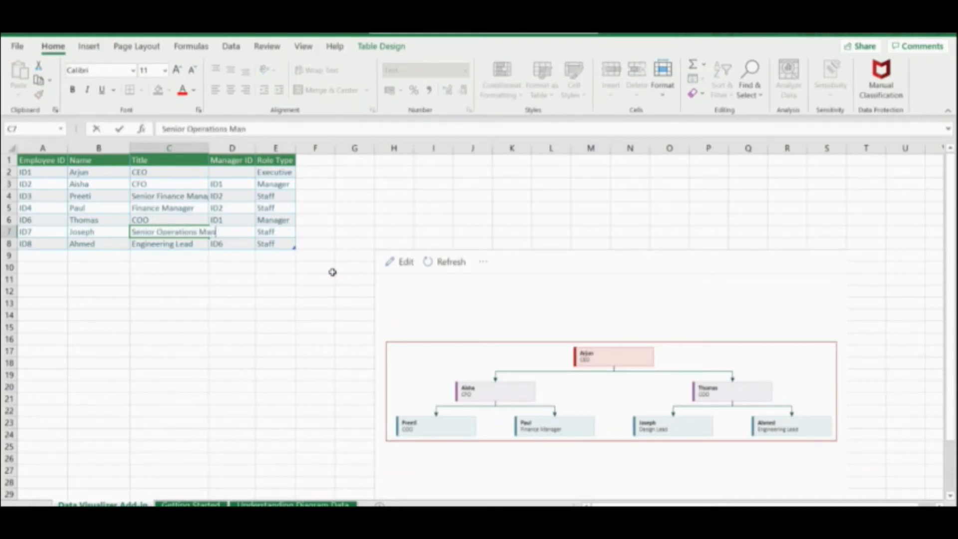
key("Return")
type("Oper")
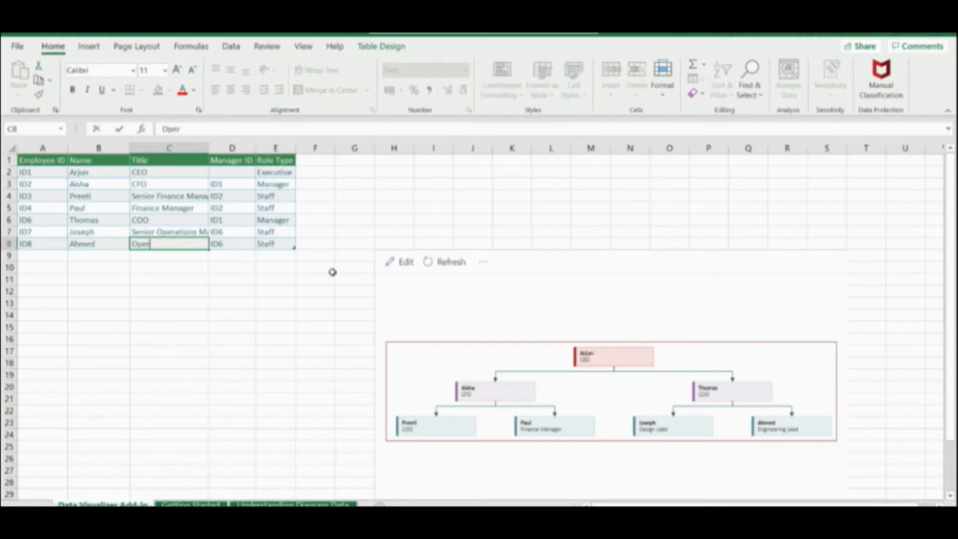
type("ations Manager")
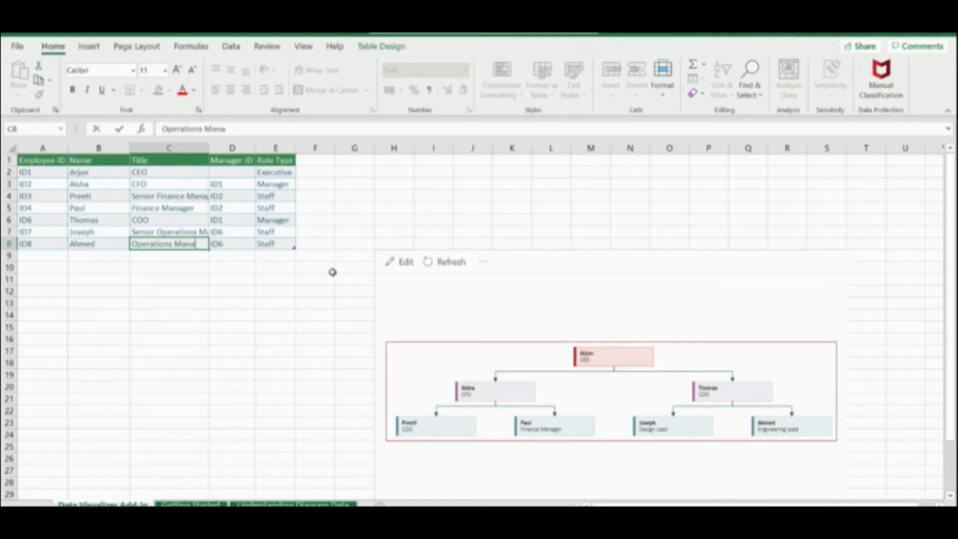
key("Return")
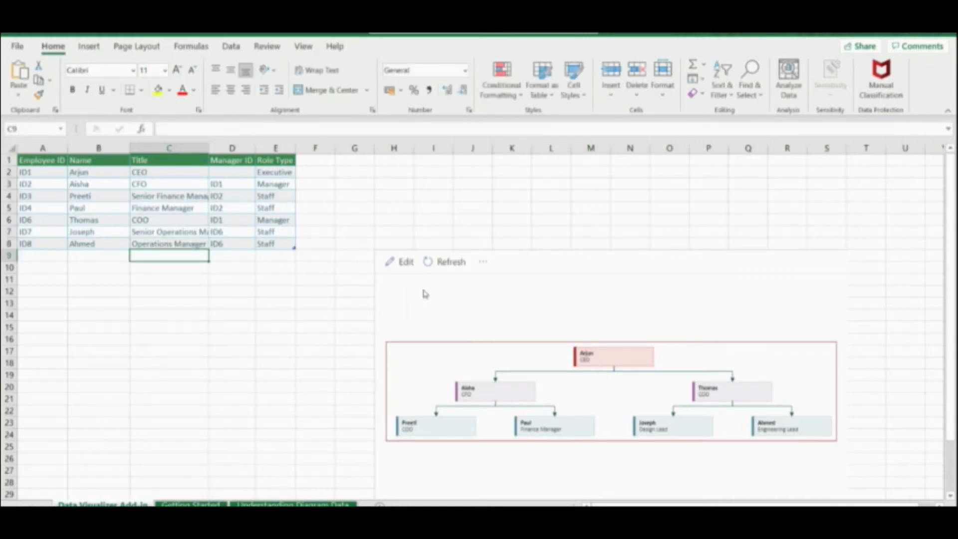
left_click(450, 263)
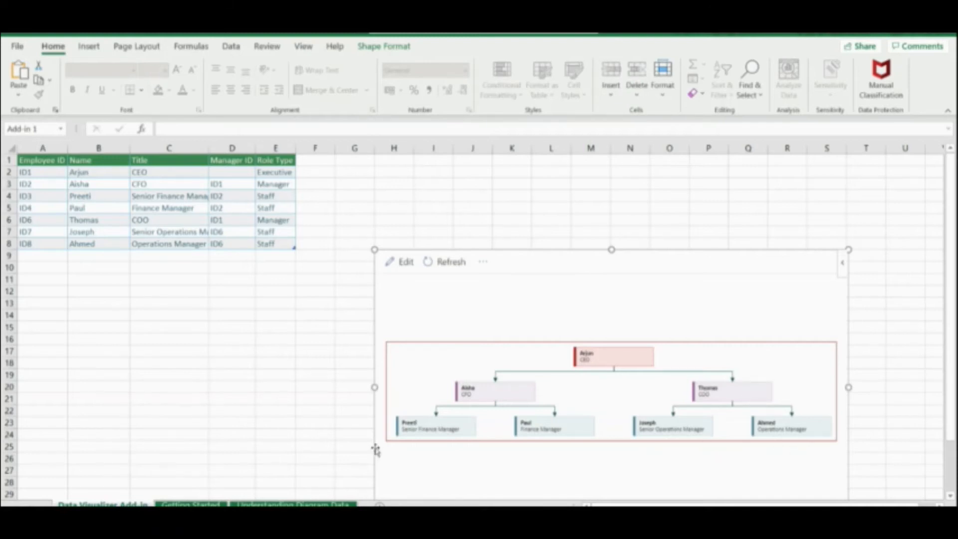
left_click(228, 268)
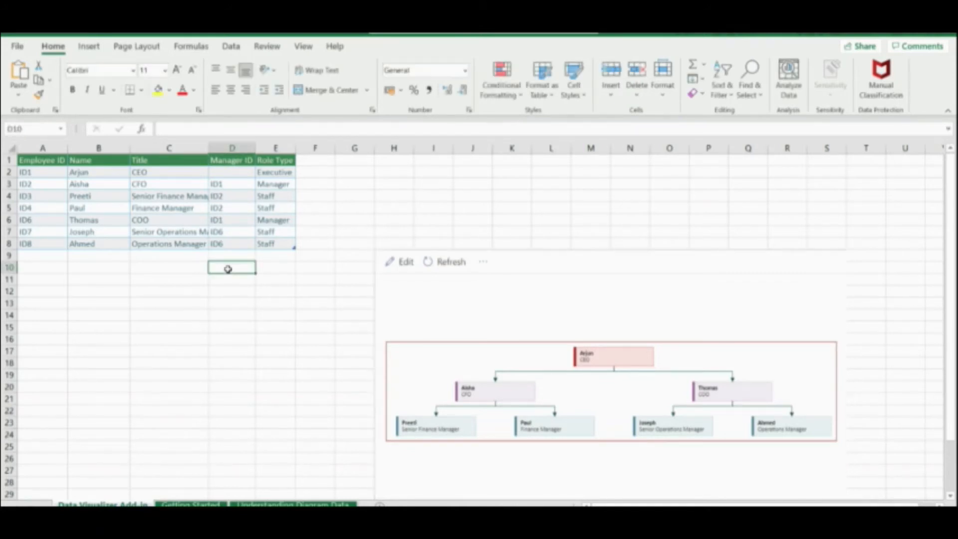
left_click(284, 259)
left_click(275, 233)
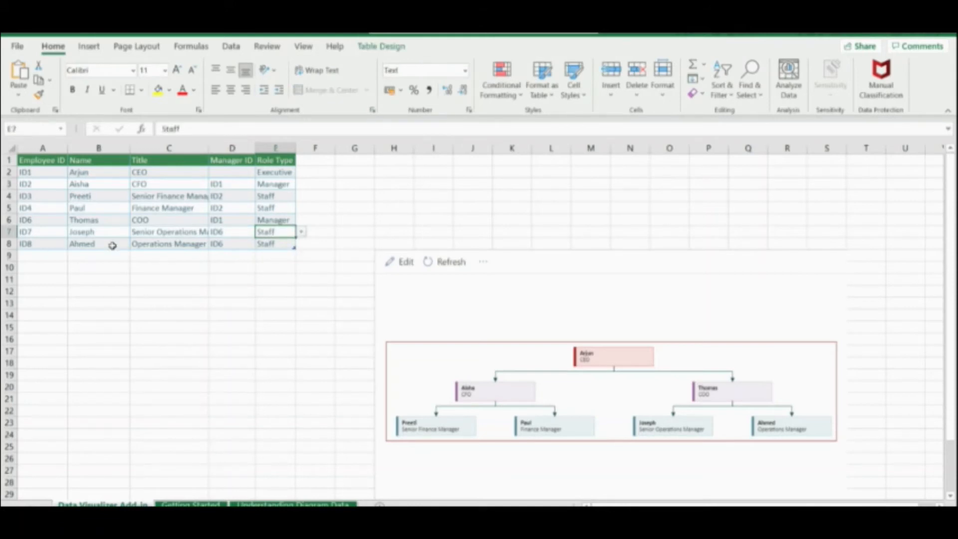
left_click(36, 243)
right_click(39, 243)
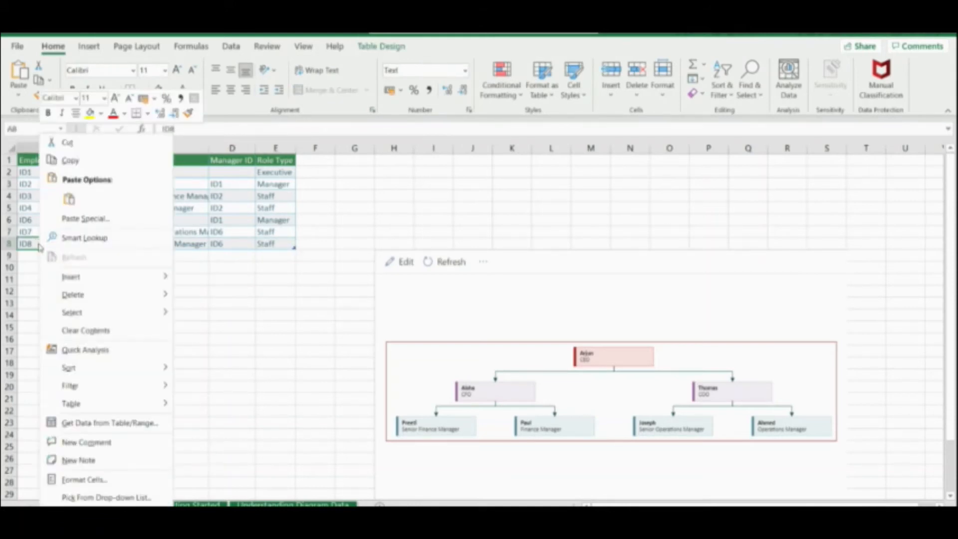
left_click(219, 278)
left_click(279, 235)
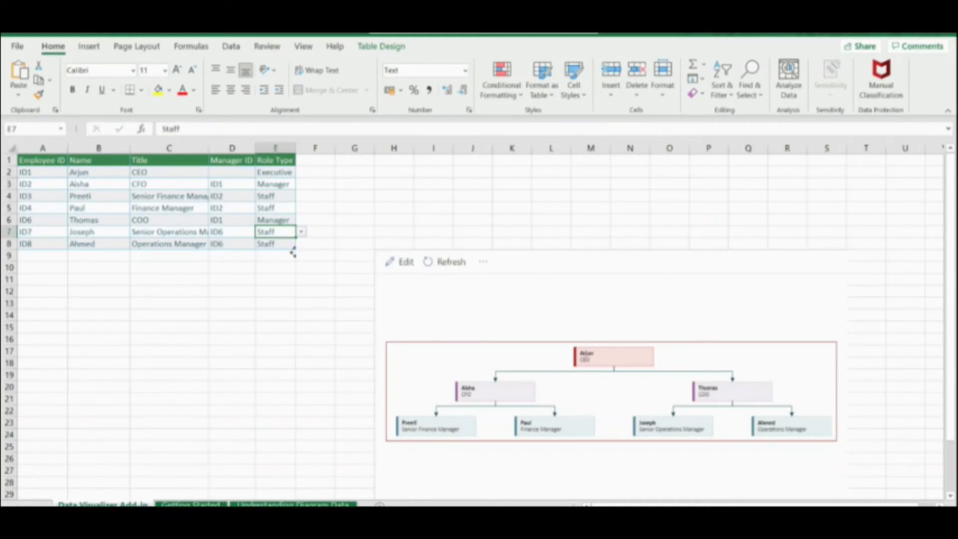
Step: Extend the data table by one row to row 9 and enter the next sequential employee ID in A9
left_click_drag(293, 252, 295, 261)
left_click(135, 292)
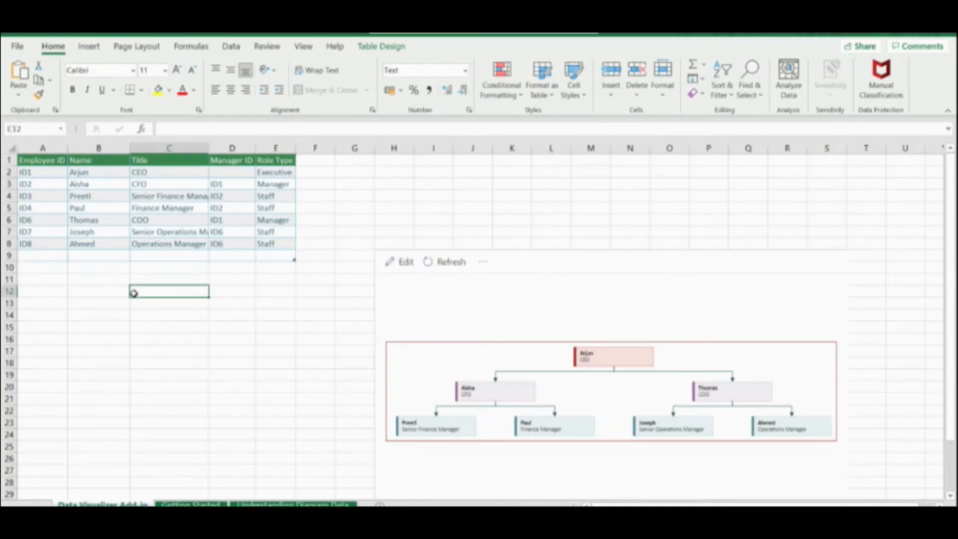
left_click(42, 258)
type("ID")
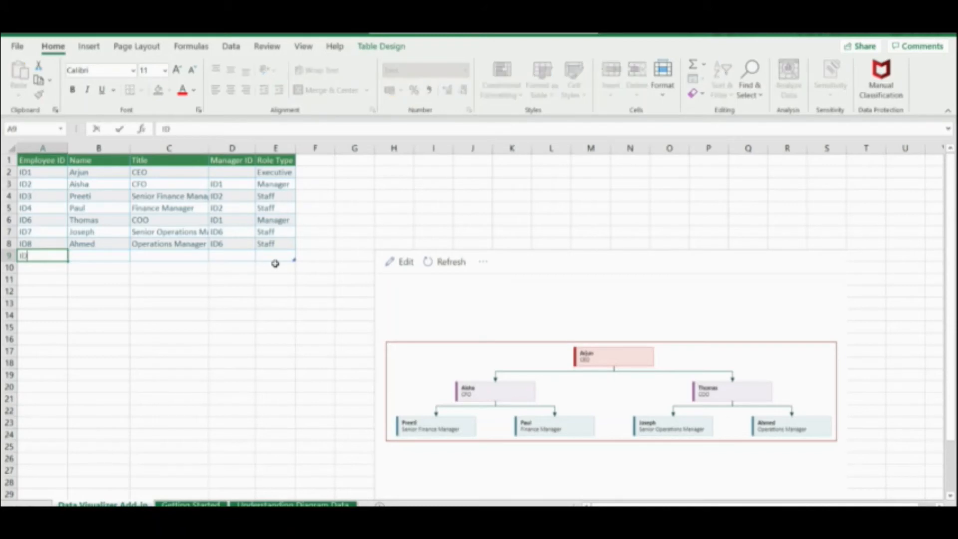
type("9")
key("ctrl+Return")
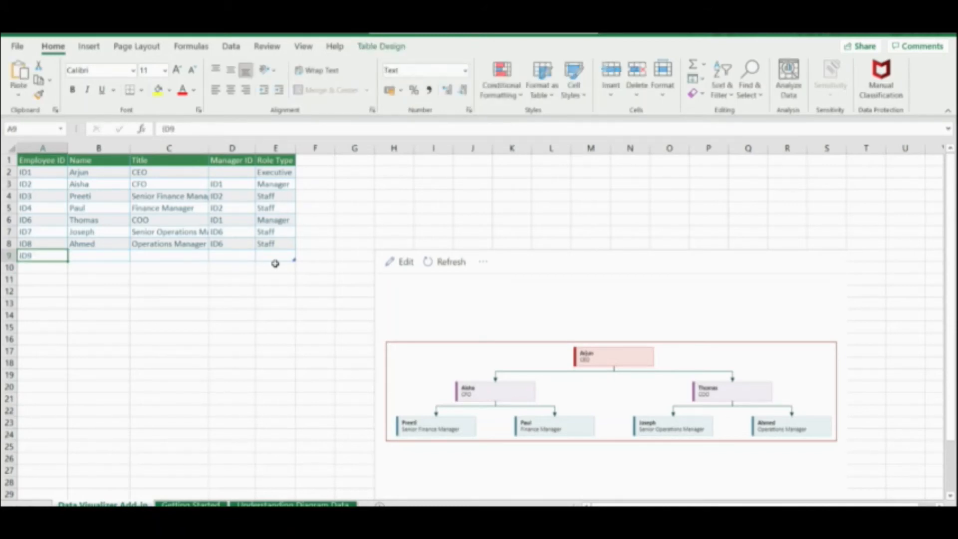
Step: Enter the new employee's name in B9 and the title Operations Executive in C9
key("Tab")
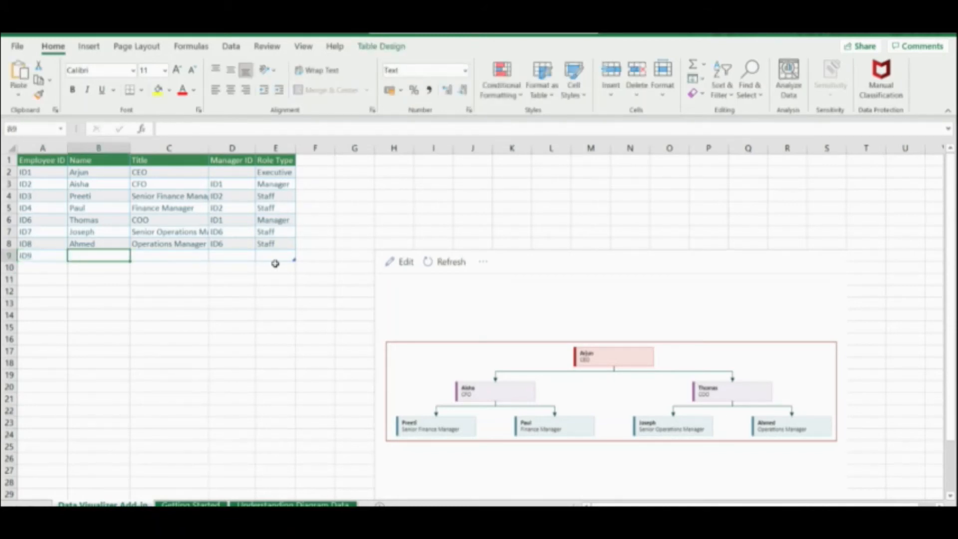
type("Javed")
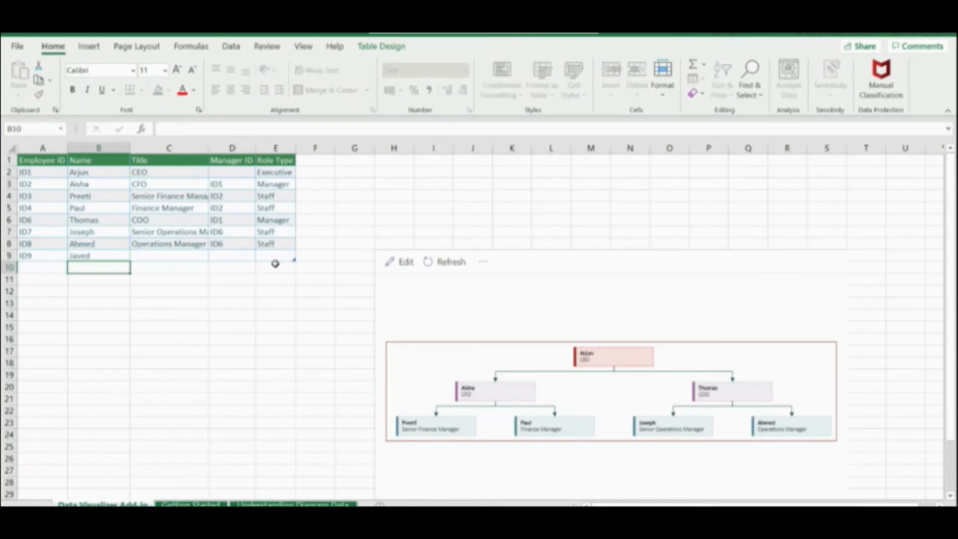
key("ctrl+Return")
key("Tab")
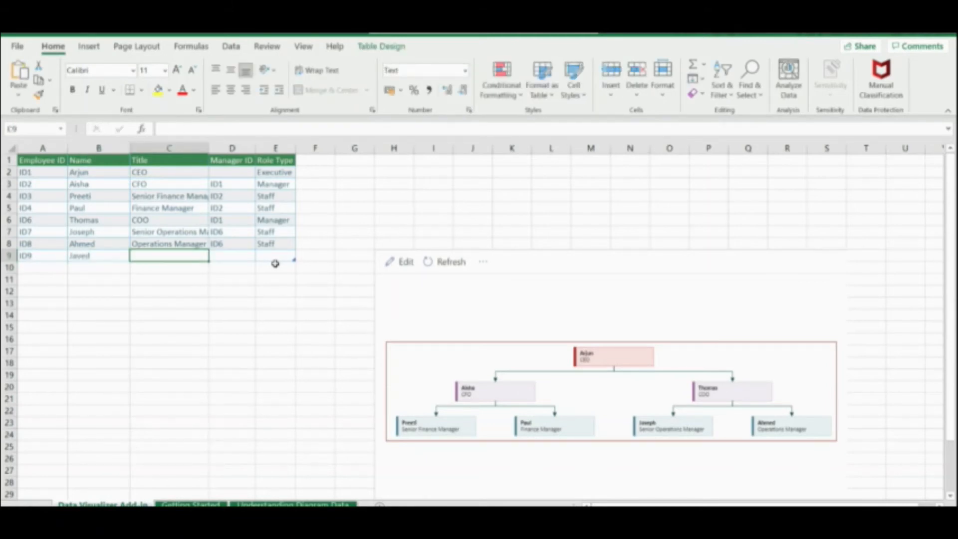
type("Ope")
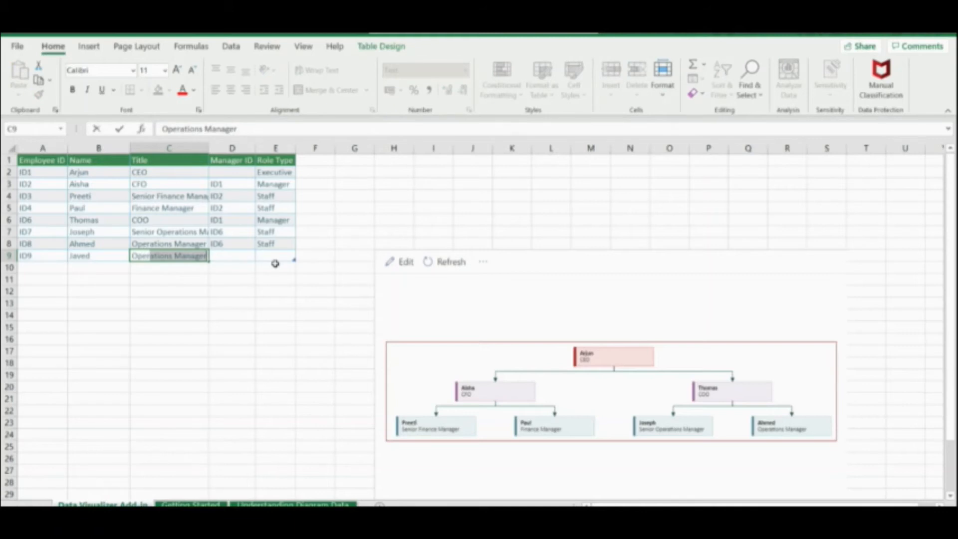
type("rations Executive")
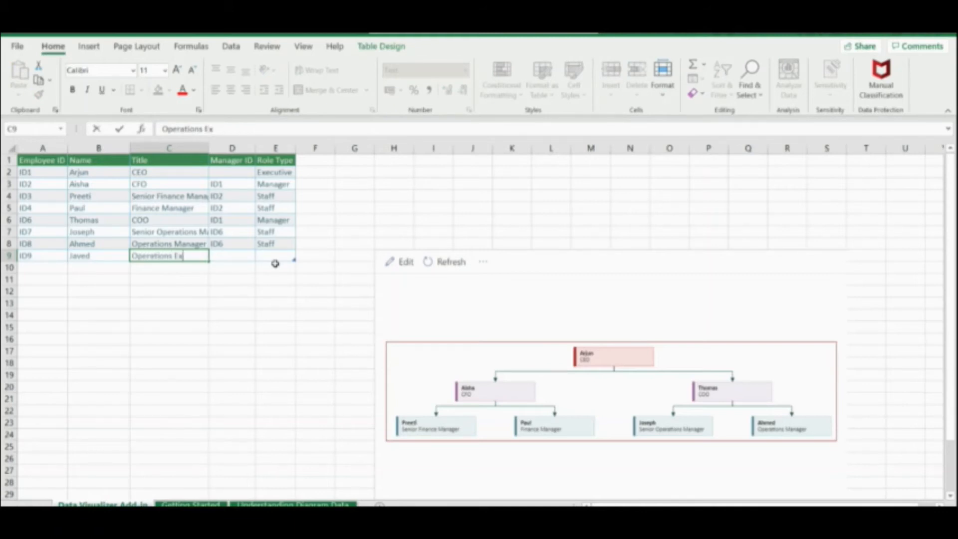
key("Return")
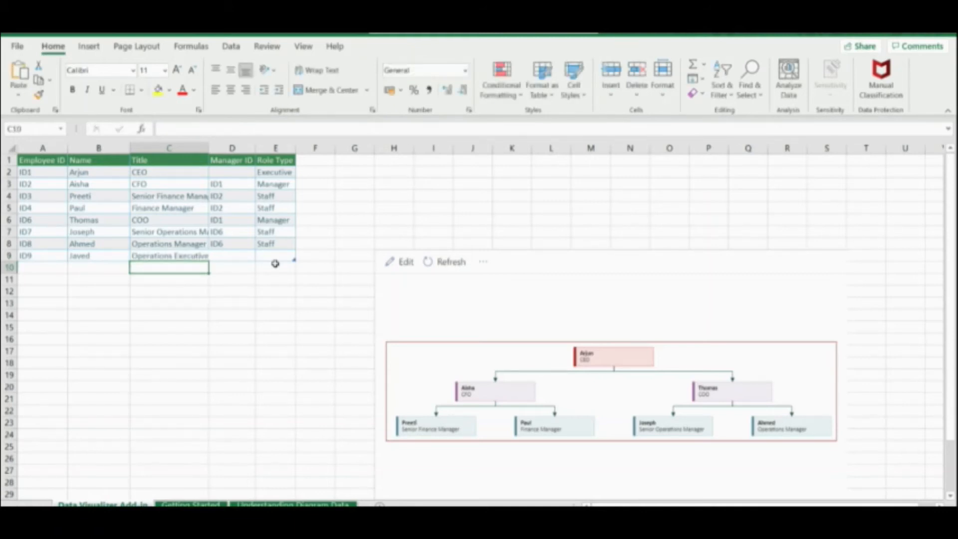
Step: Enter the COO's employee ID as the manager ID in D9
key("Up")
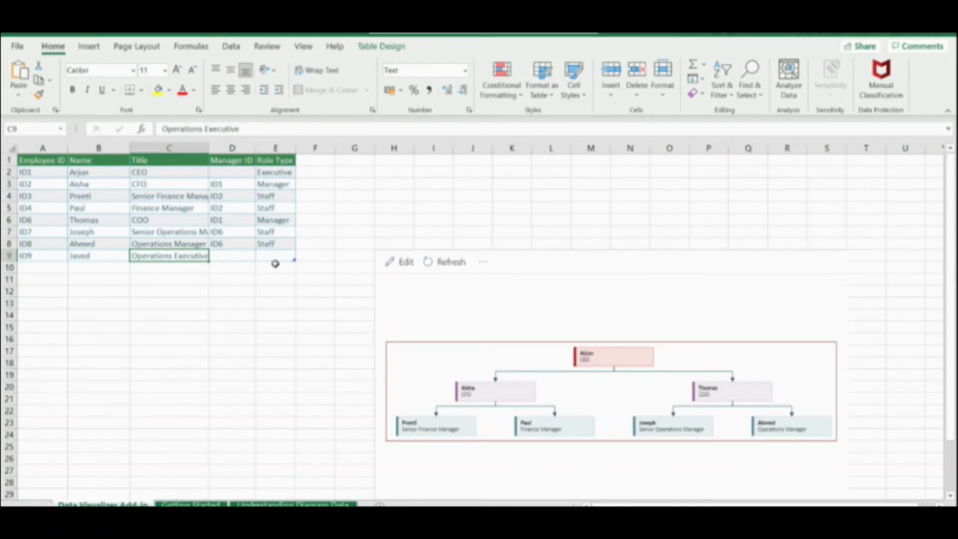
key("Right")
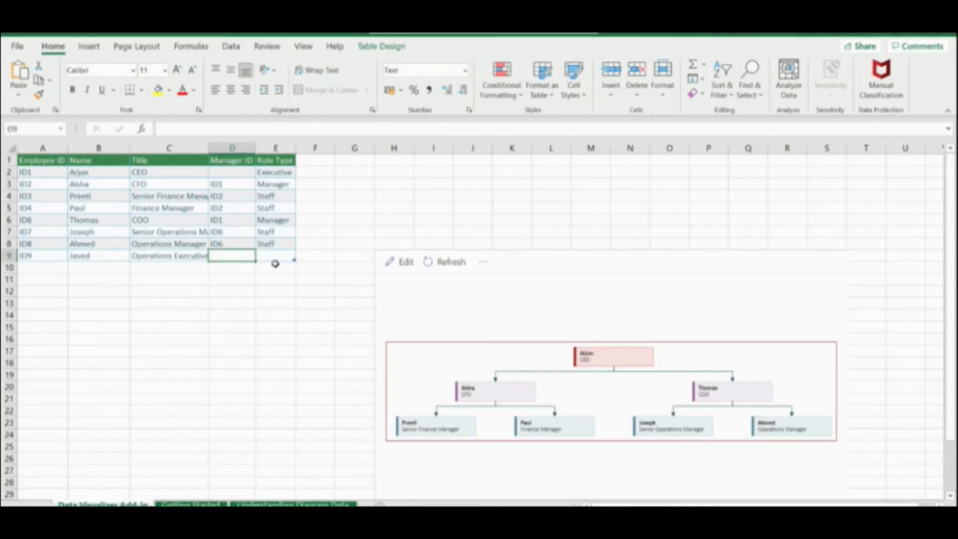
type("ID6")
key("Return")
Step: Set the role type in E9 to Staff and refresh the organization chart from the table
key("Up")
key("Right")
left_click(299, 256)
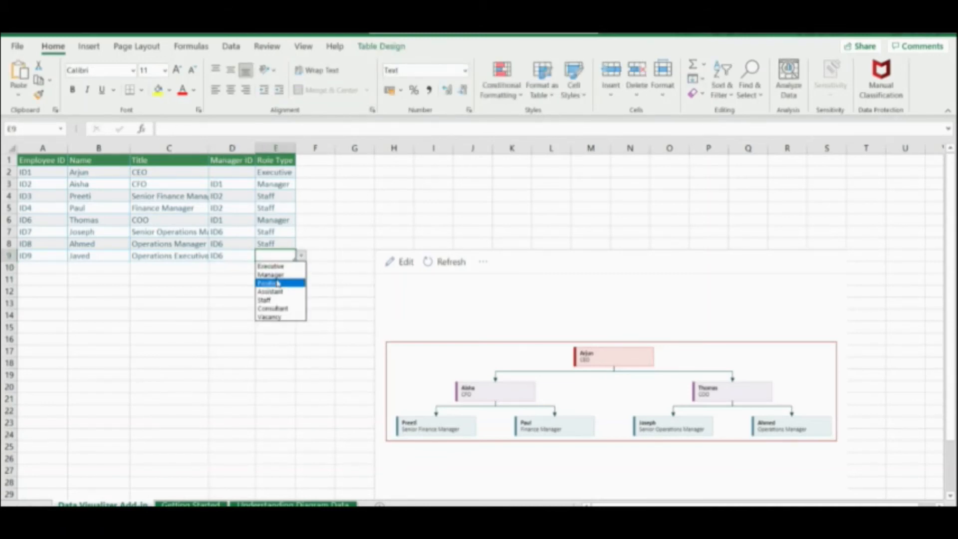
left_click(271, 302)
left_click(316, 290)
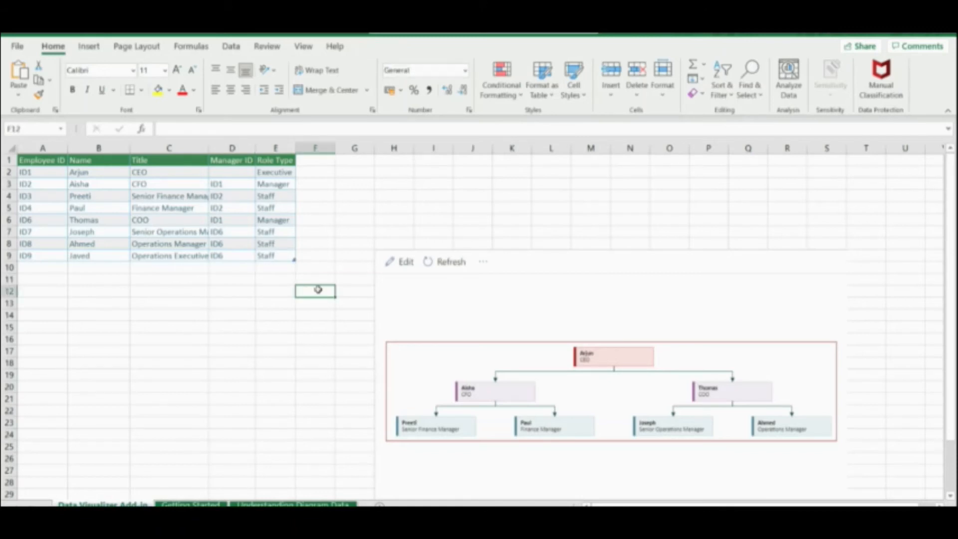
left_click(450, 263)
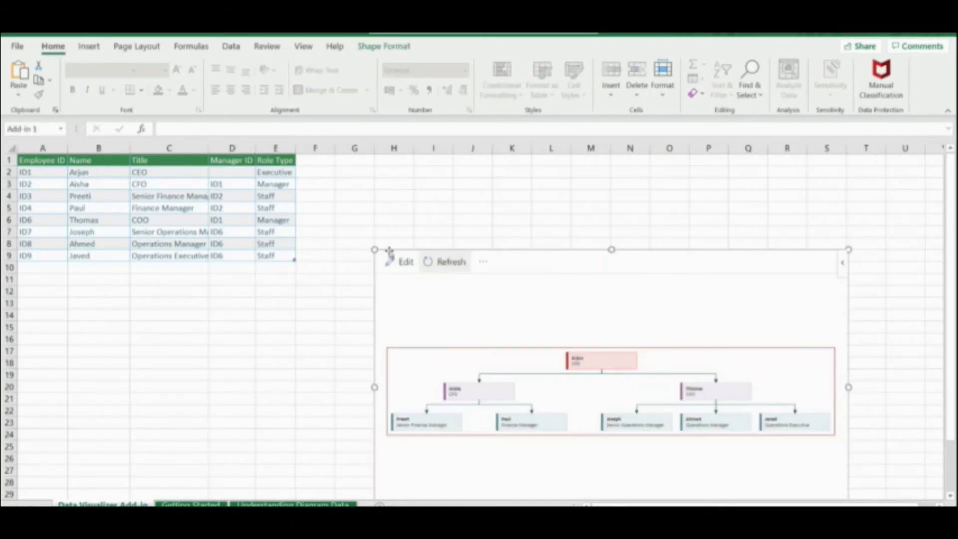
Step: Extend the data table by one row to row 10 and enter the next sequential employee ID in A10
left_click(61, 255)
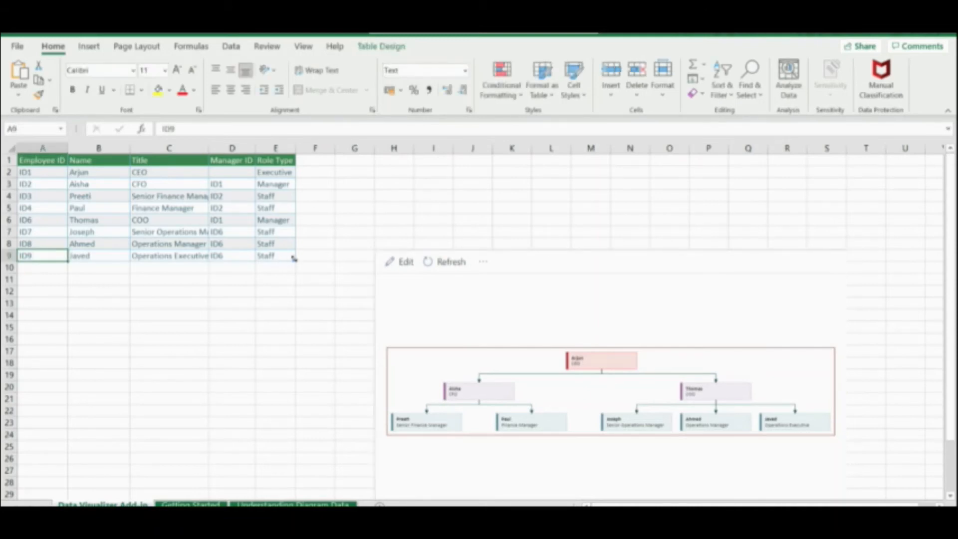
left_click_drag(294, 258, 293, 271)
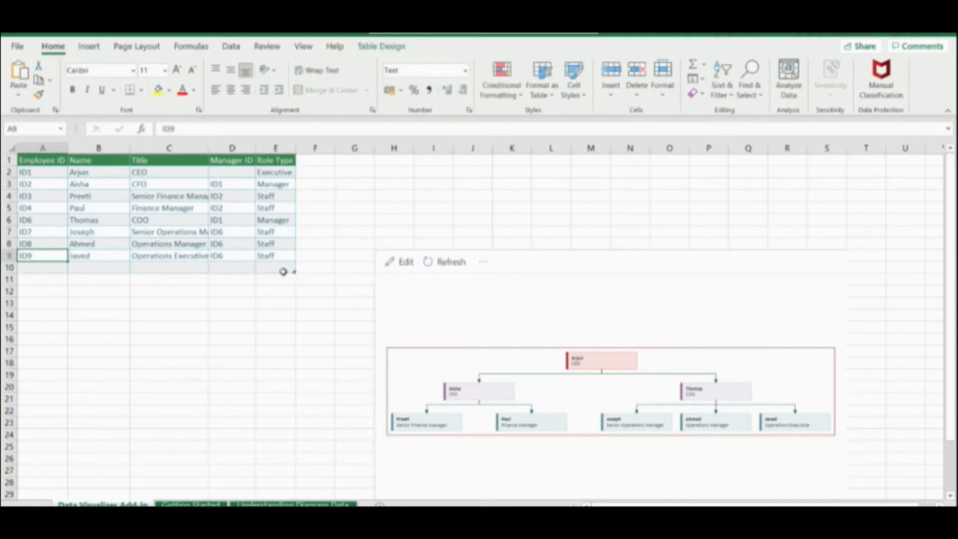
left_click(109, 299)
left_click(33, 270)
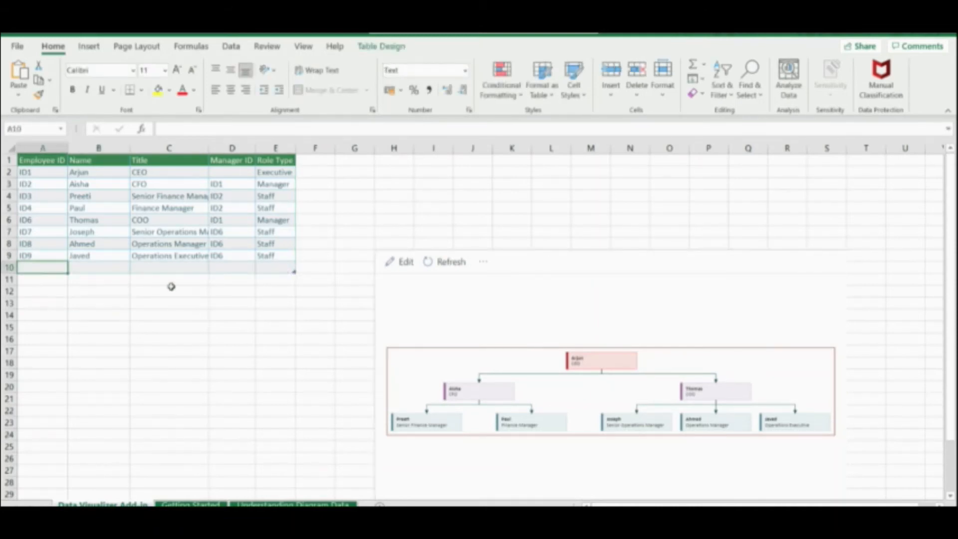
type("ID10")
key("Tab")
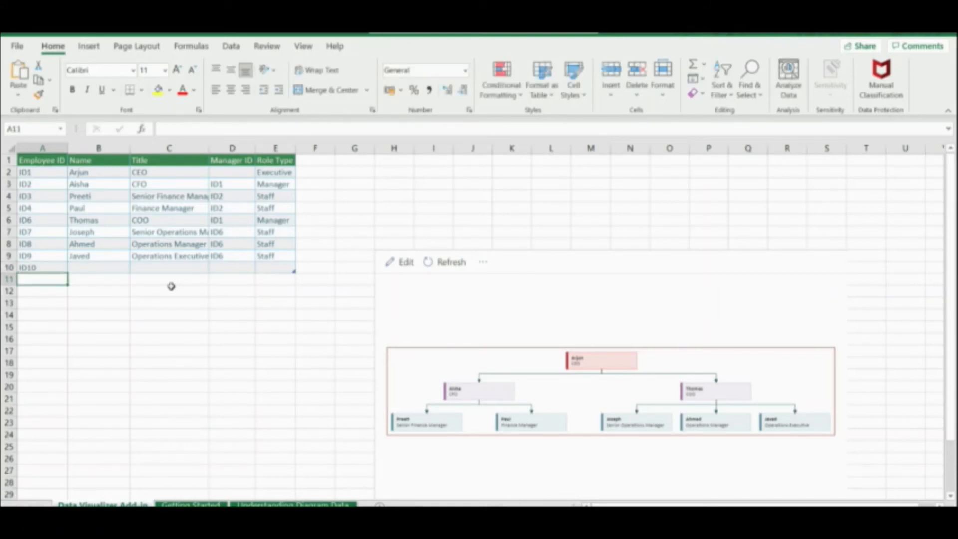
Step: Fill row 10 with the name Vacant, the title Operations Executive and the COO's employee ID as manager ID
type("Vacant")
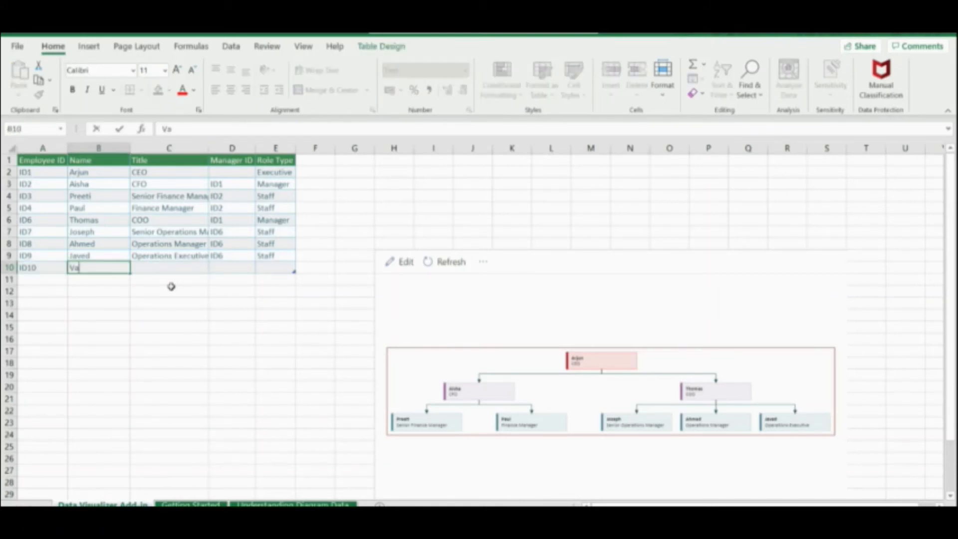
key("Tab")
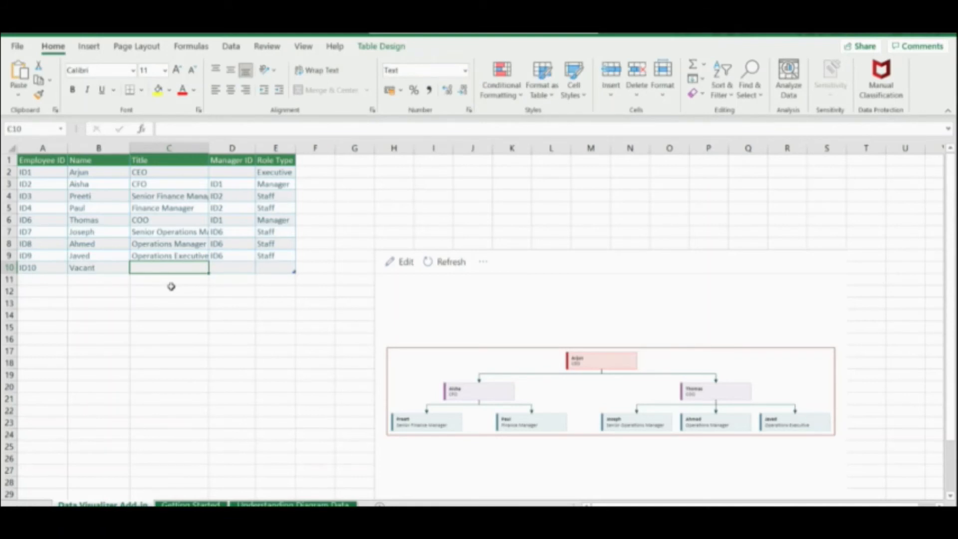
type("Va")
type("Operations Executive")
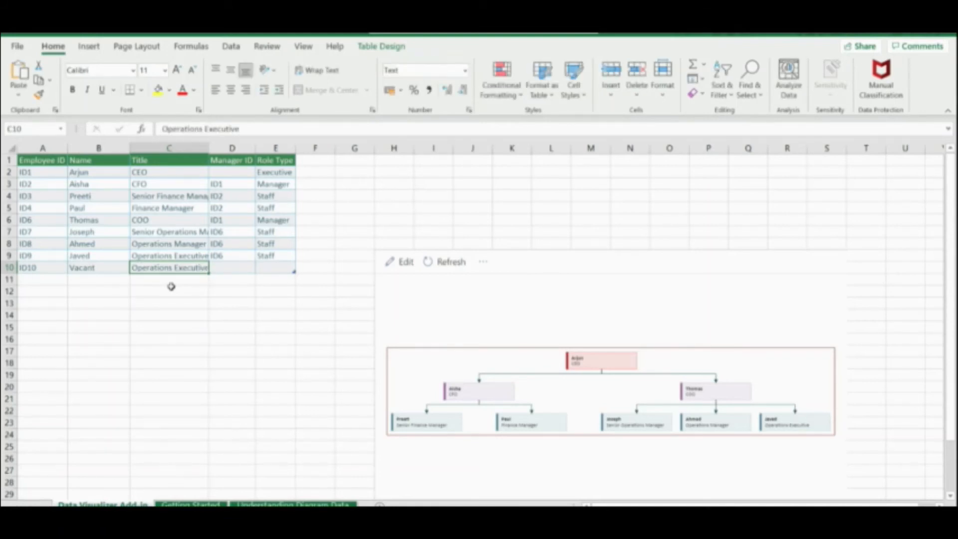
key("Tab")
type("ID6")
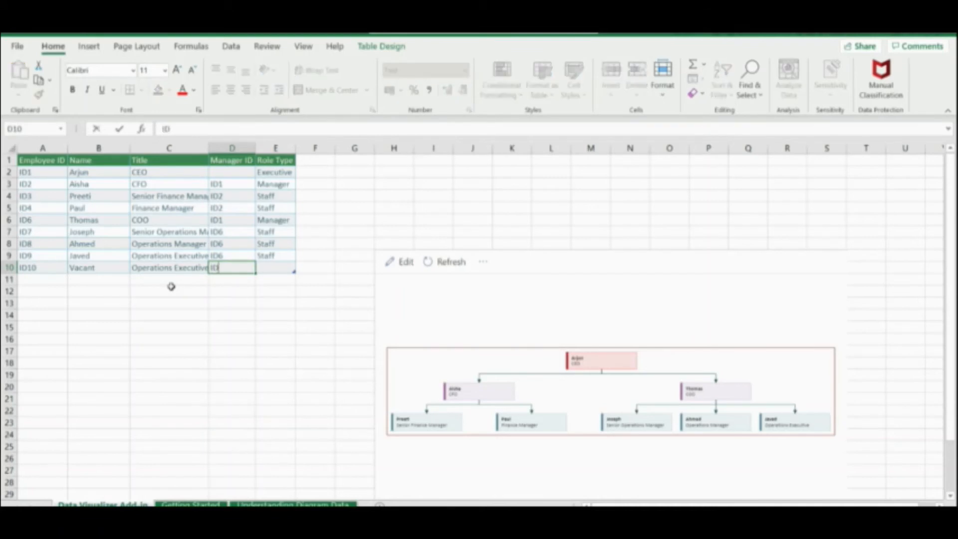
Step: Set the role type in E10 to Vacancy and refresh the organization chart
key("Tab")
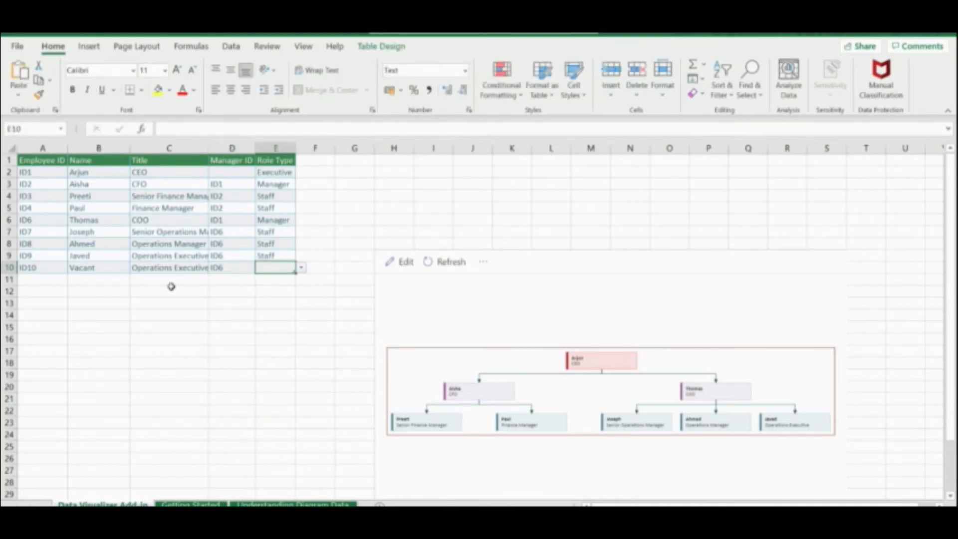
left_click(301, 268)
left_click(272, 328)
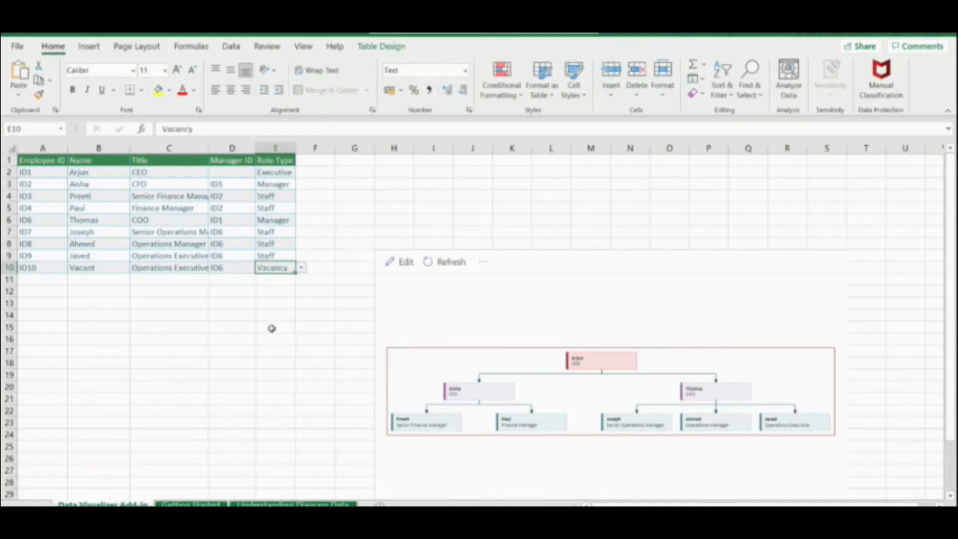
left_click(443, 263)
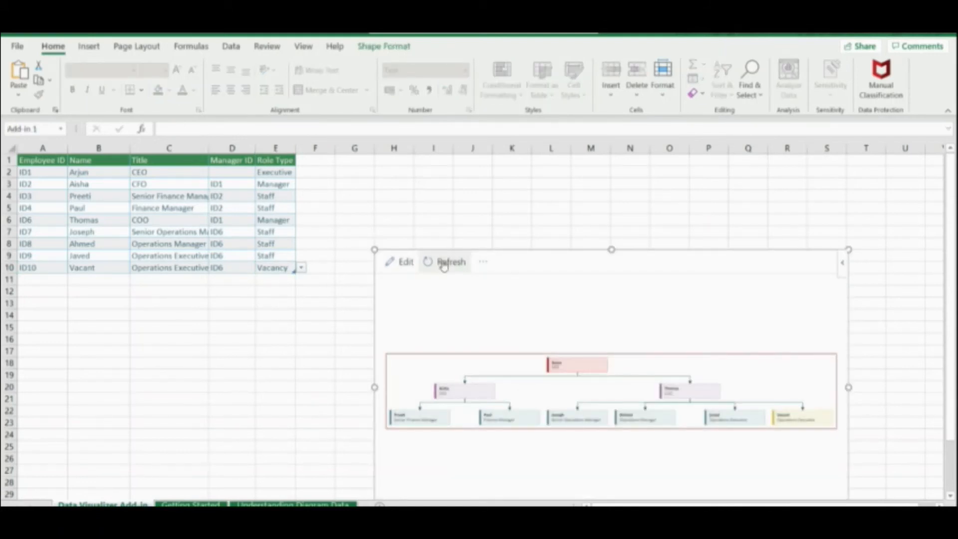
Step: Extend the data table by one row to row 11 and enter the next sequential employee ID in A11
left_click(55, 272)
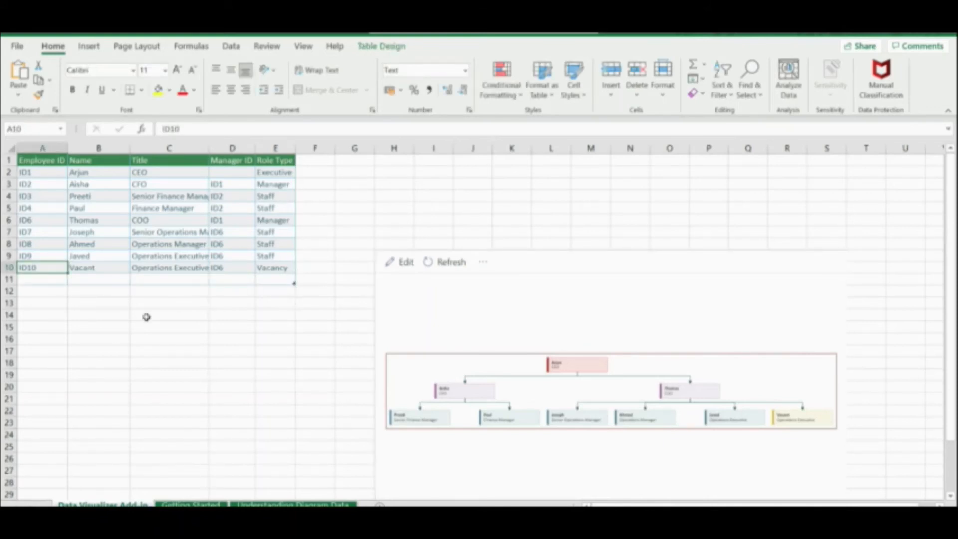
left_click(59, 290)
left_click(45, 275)
type("I")
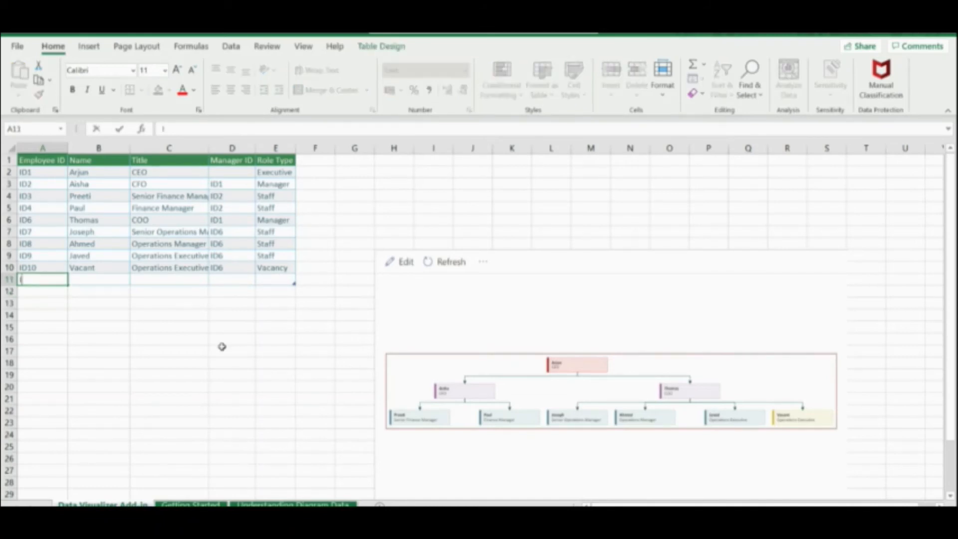
type("D11")
key("Tab")
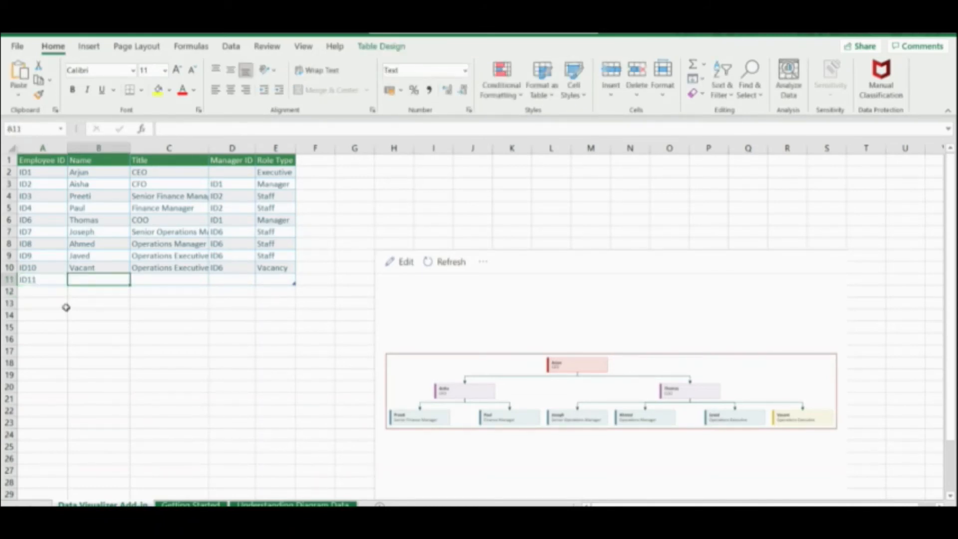
Step: Enter the new employee's name in B11 and the title Junio Operations Executive in C11
type("Mamta")
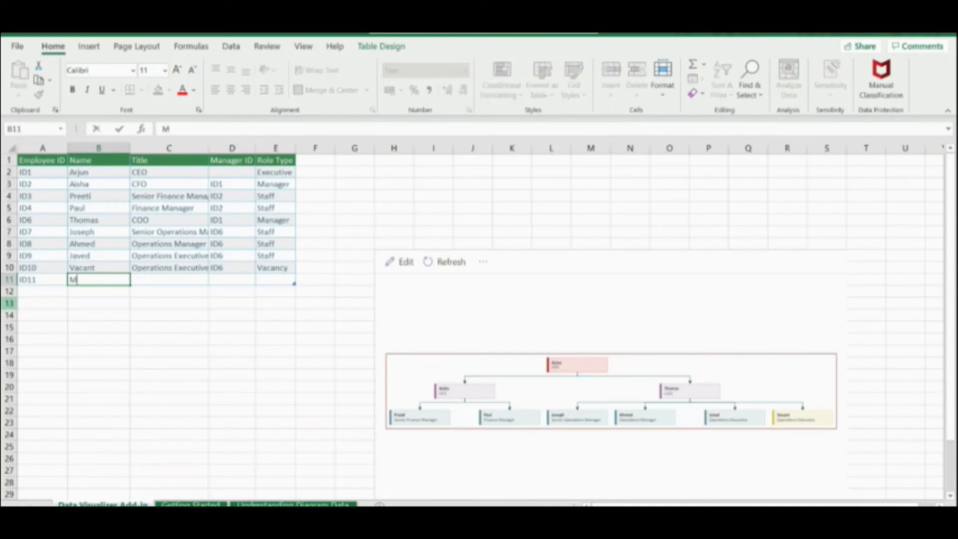
key("Return")
key("Up")
key("Right")
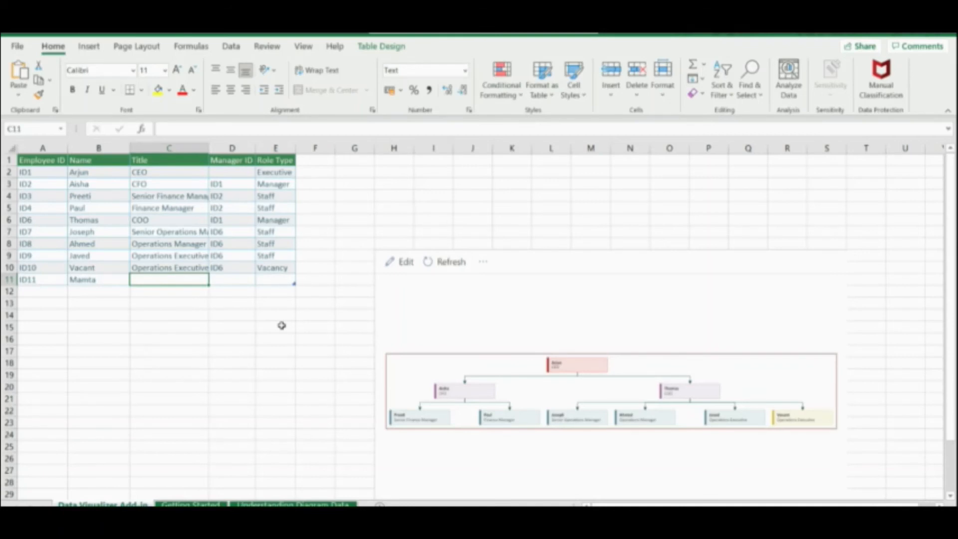
type("Junio")
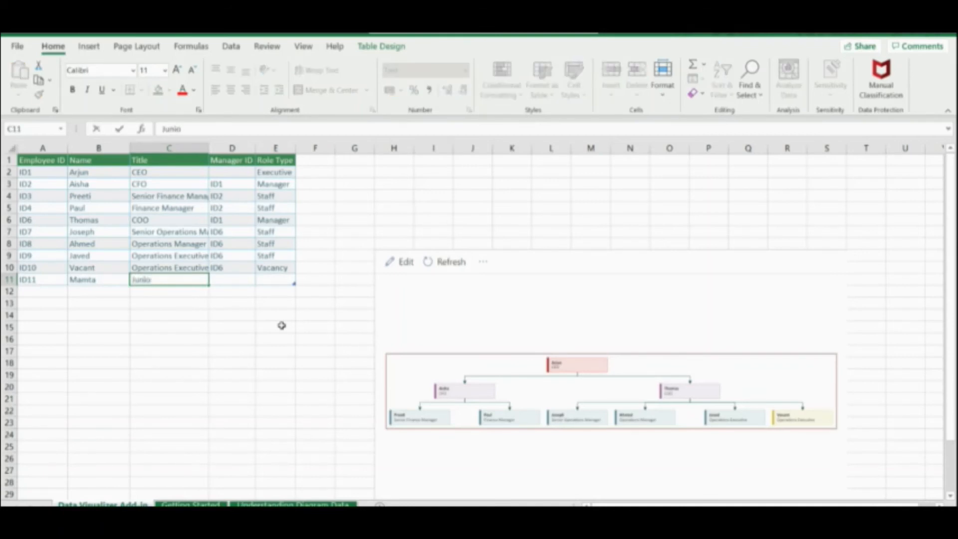
type(" Operations")
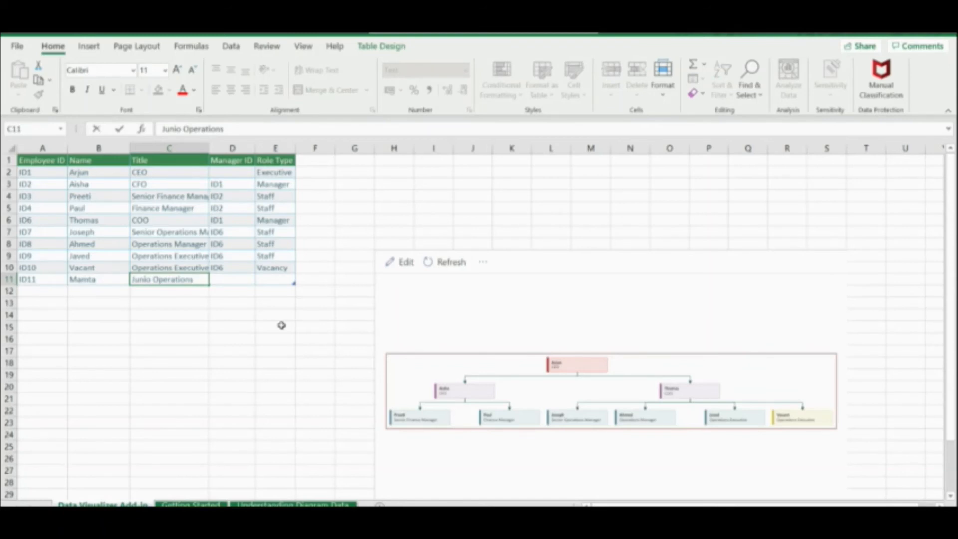
type(" Executiv")
key("BackSpace")
key("BackSpace")
key("BackSpace")
type("tive")
key("Tab")
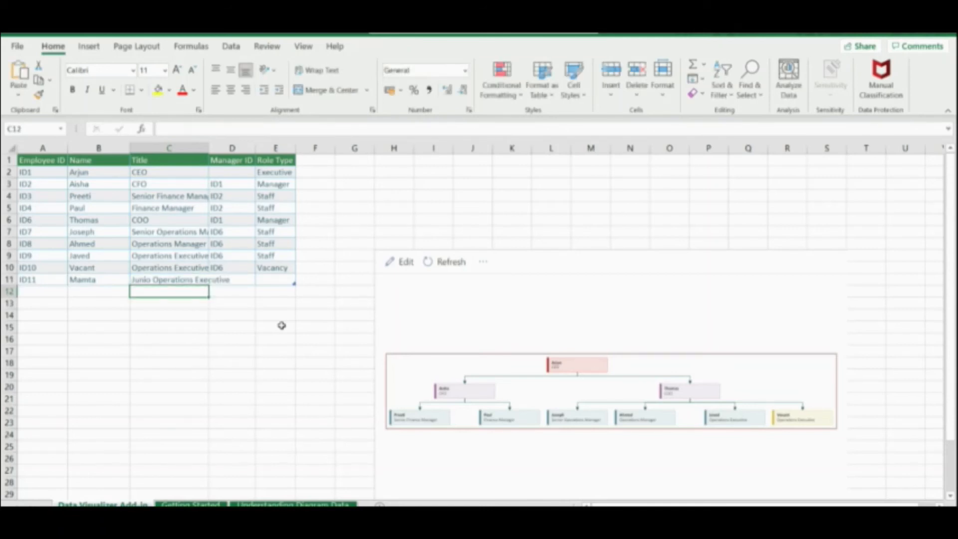
Step: Enter the Senior Operations Manager's employee ID as the manager ID in D11
type("ID")
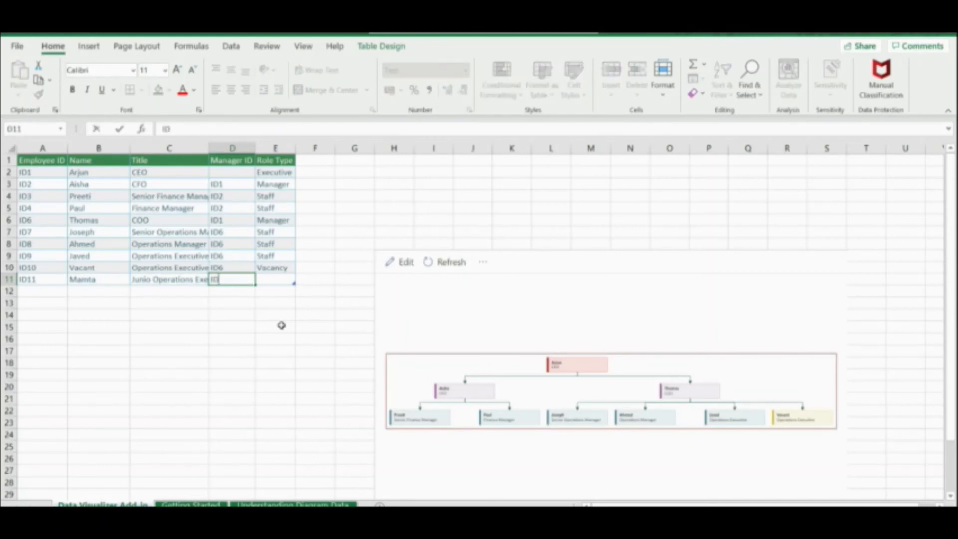
type("7")
key("Tab")
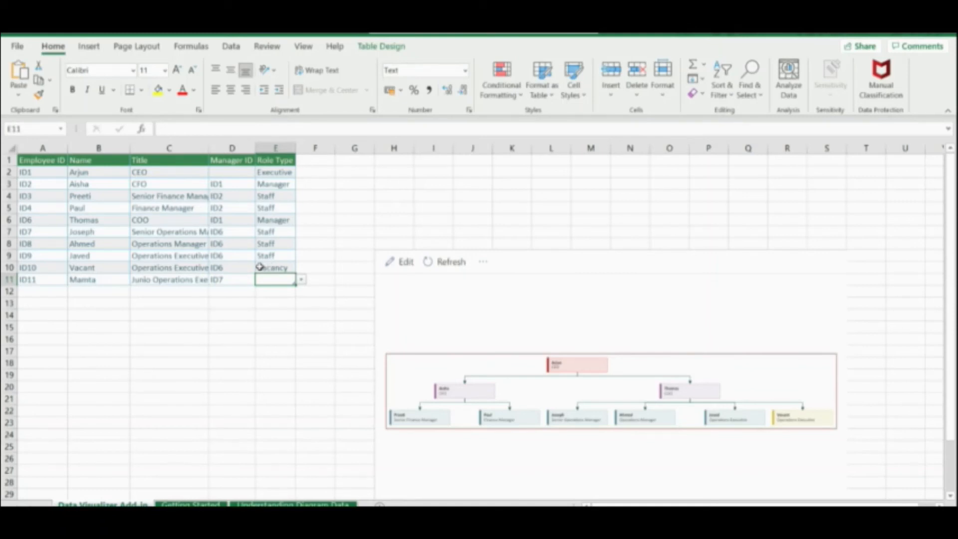
Step: Compare the manager ID in D11 with the Senior Operations Manager's employee ID in A7
left_click(197, 270)
left_click(227, 280)
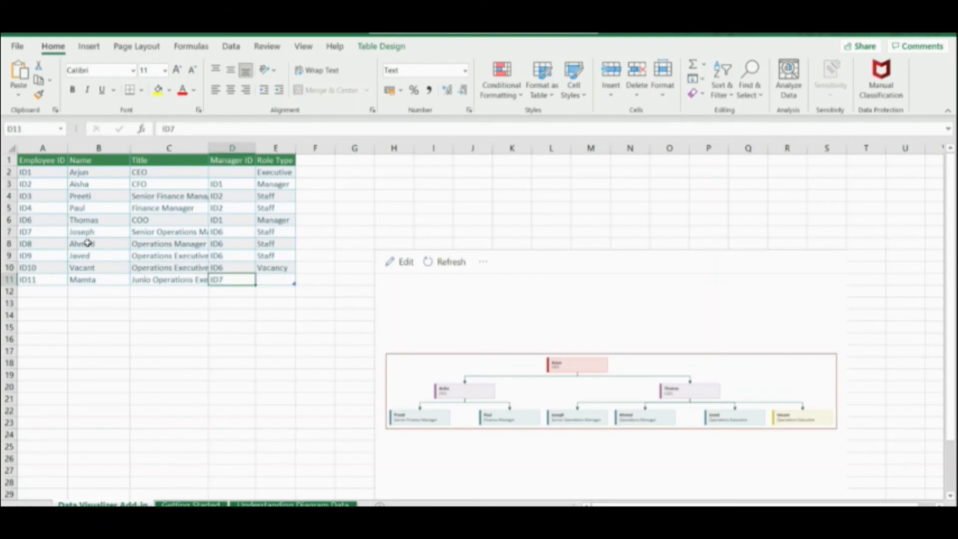
left_click(85, 232)
left_click(42, 232)
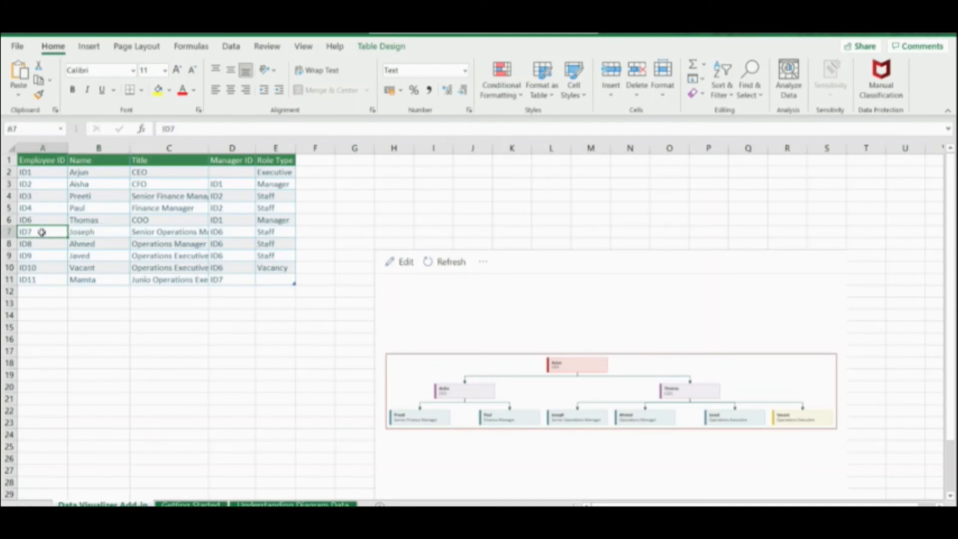
left_click(220, 278)
Step: Set the role type in E11 to Assistant and refresh the organization chart
left_click(281, 281)
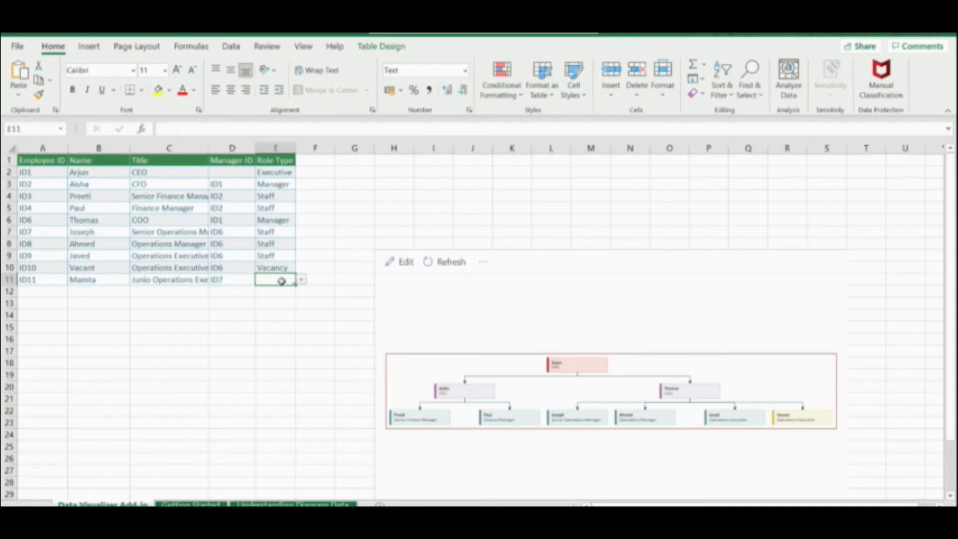
left_click(301, 280)
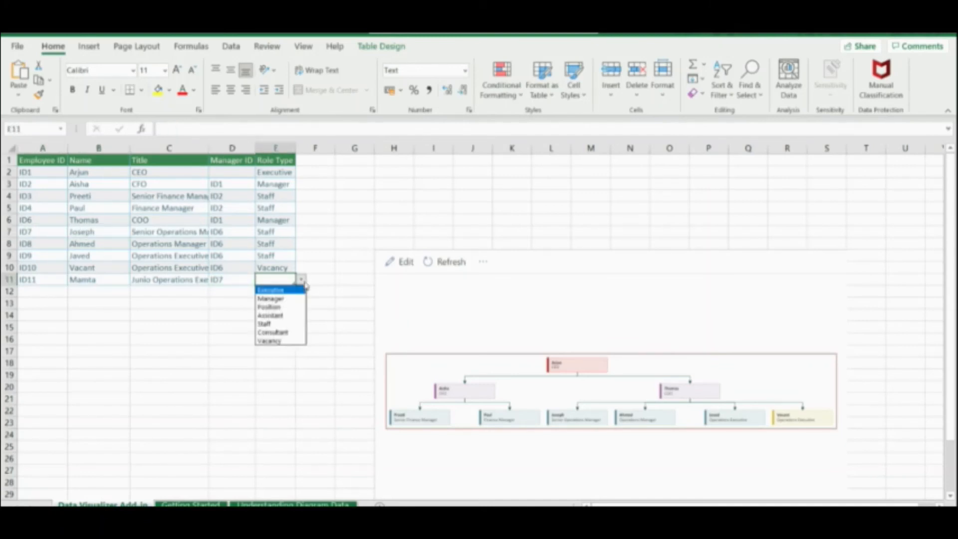
left_click(277, 316)
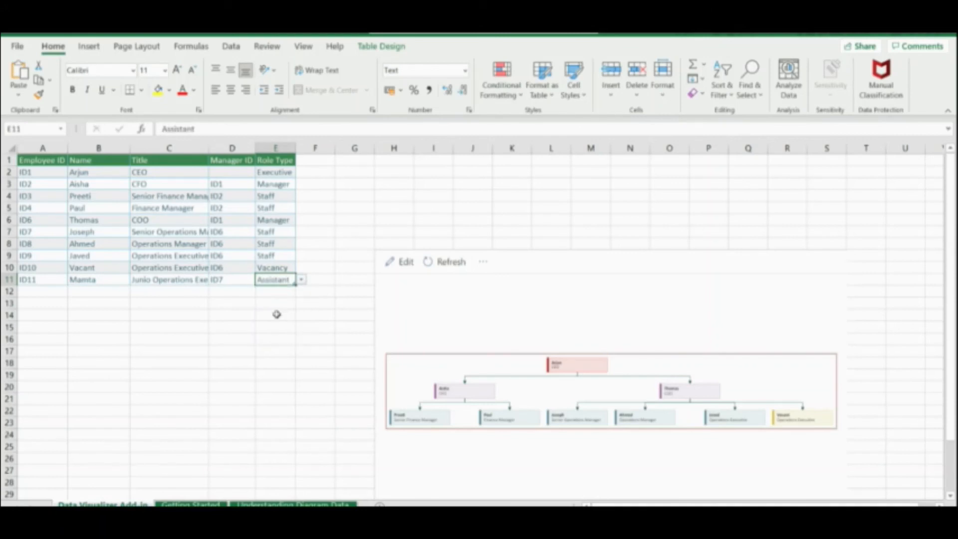
left_click(454, 267)
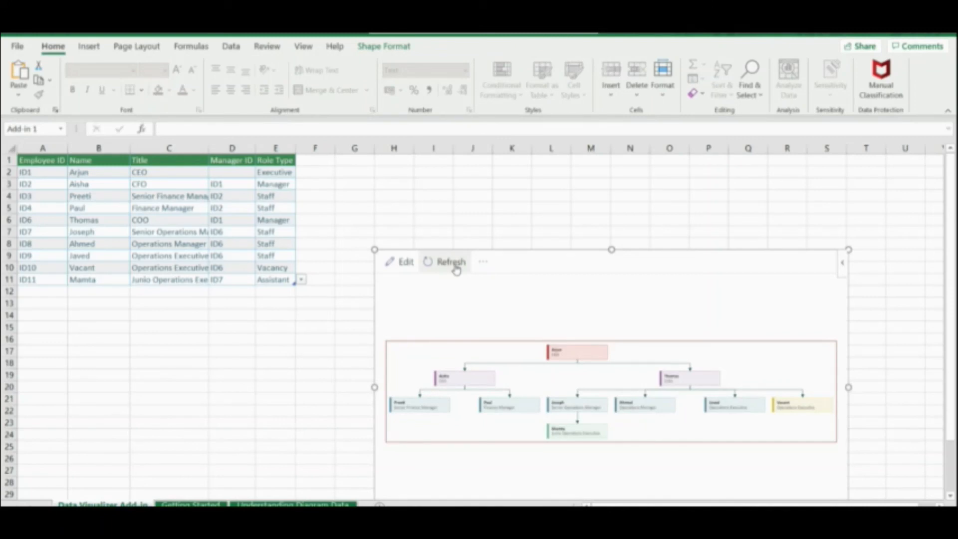
Step: Enlarge the chart frame toward the data table so it starts near row 2 beside column G, and refresh the diagram
left_click_drag(374, 249, 327, 176)
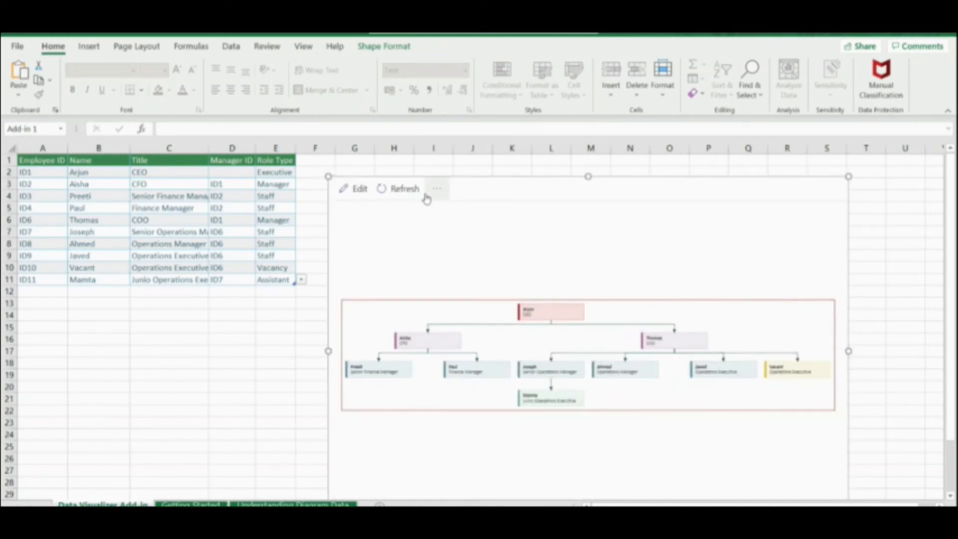
left_click(407, 192)
left_click(282, 423)
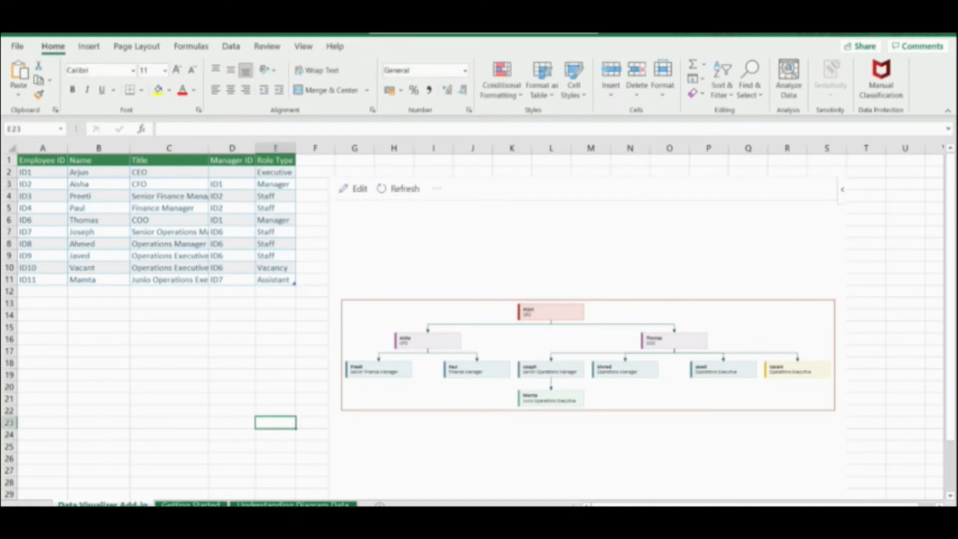
Step: Zoom the organization chart in to 78% inside its frame
left_click_drag(953, 393, 953, 433)
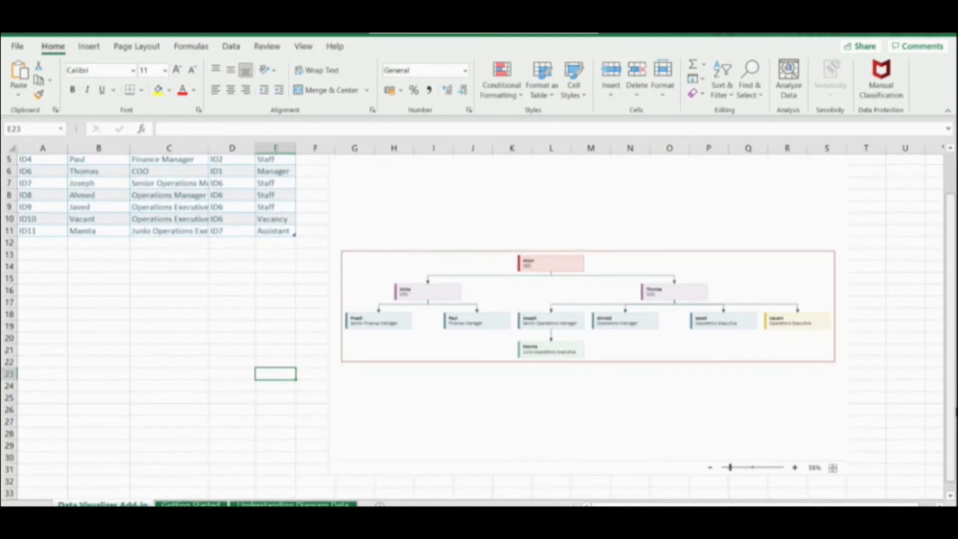
left_click(795, 470)
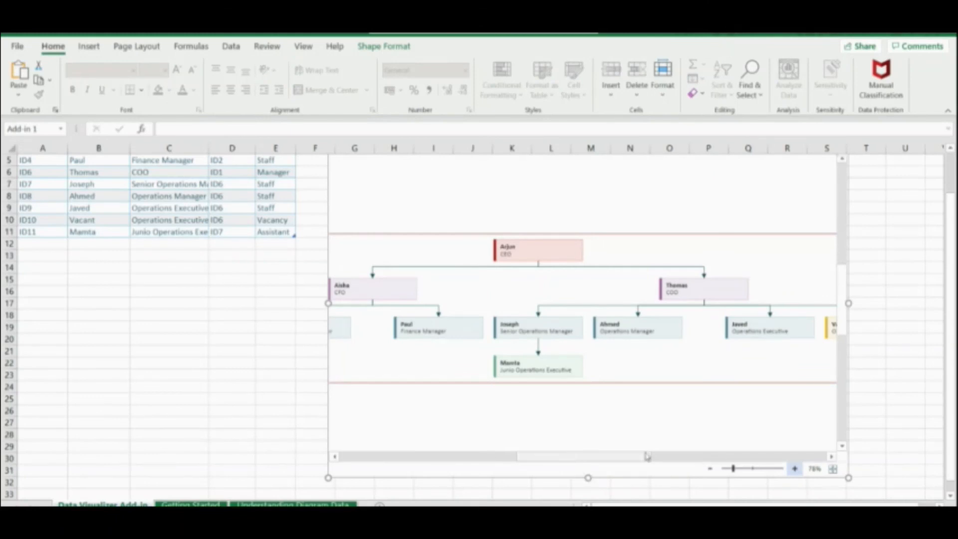
left_click(832, 470)
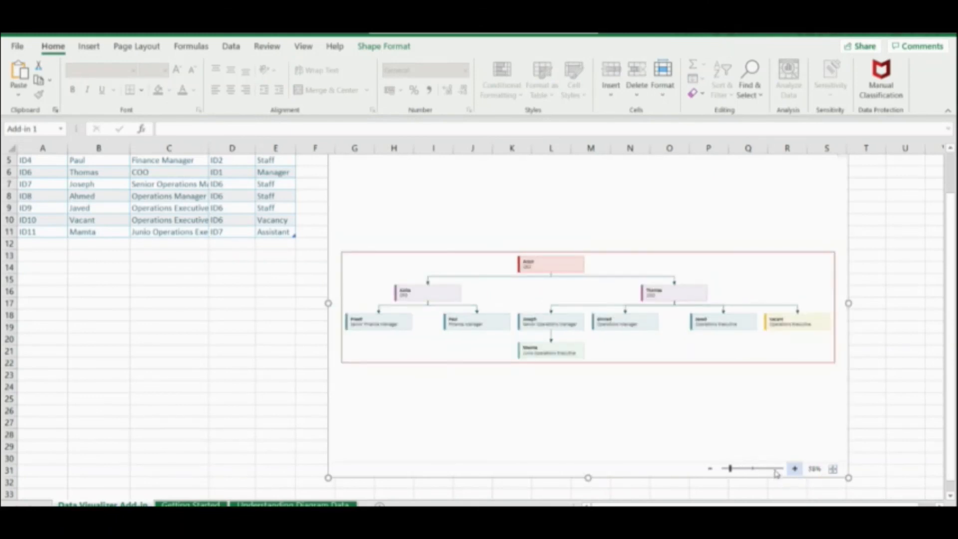
left_click(794, 468)
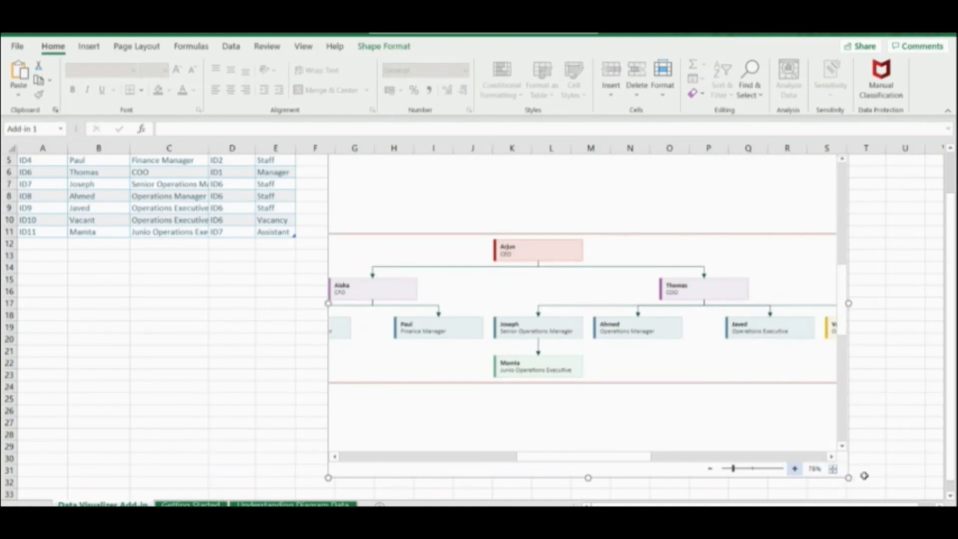
Step: Widen the chart frame on both sides to span about columns E to U, and shift the chart to show the finance branch
left_click_drag(847, 478, 915, 475)
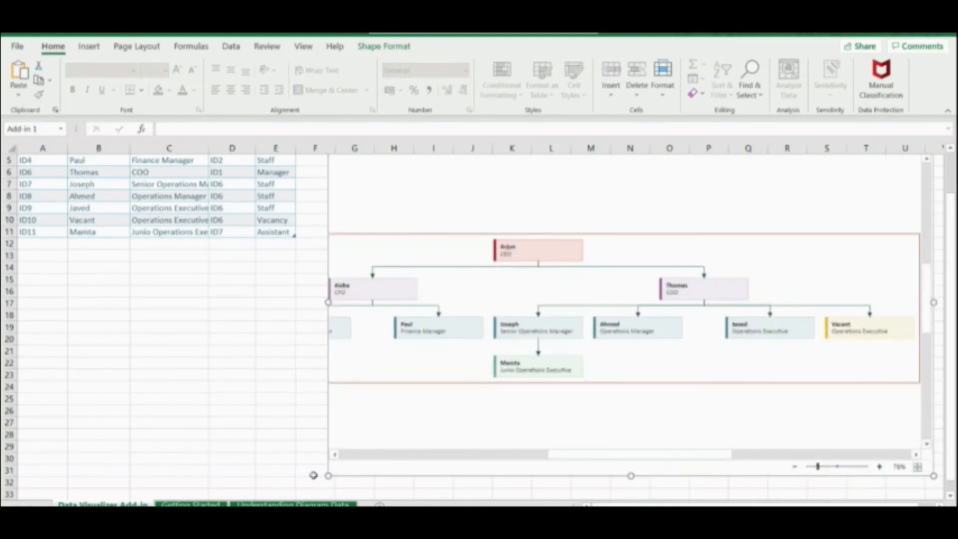
left_click_drag(329, 476, 274, 478)
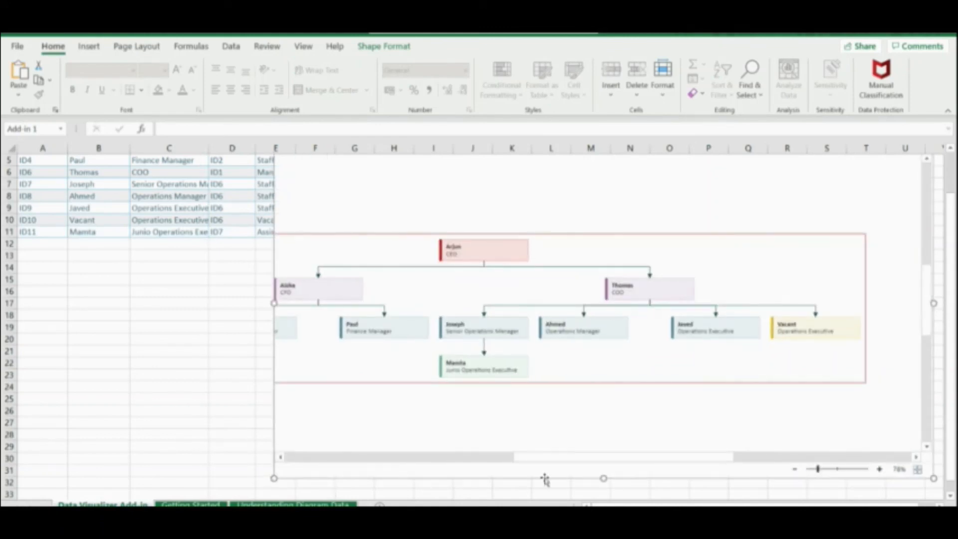
left_click_drag(566, 463, 542, 462)
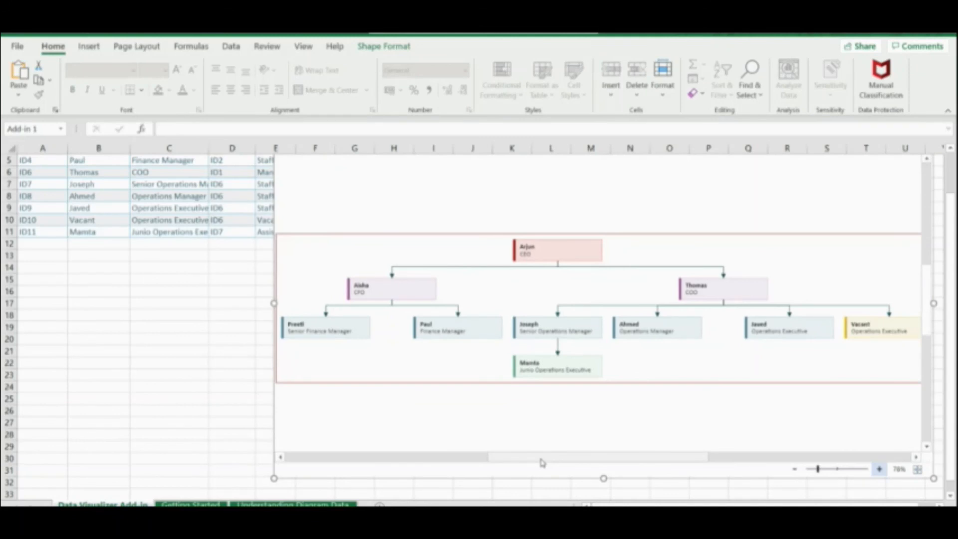
Step: View the chart at 58% zoom, restore it to 78%, and deselect the diagram
left_click(798, 469)
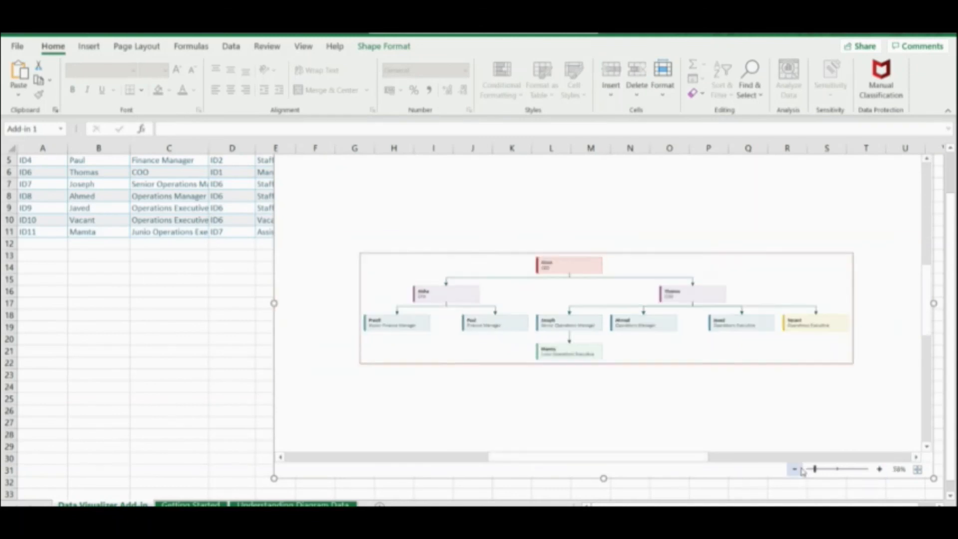
left_click(878, 470)
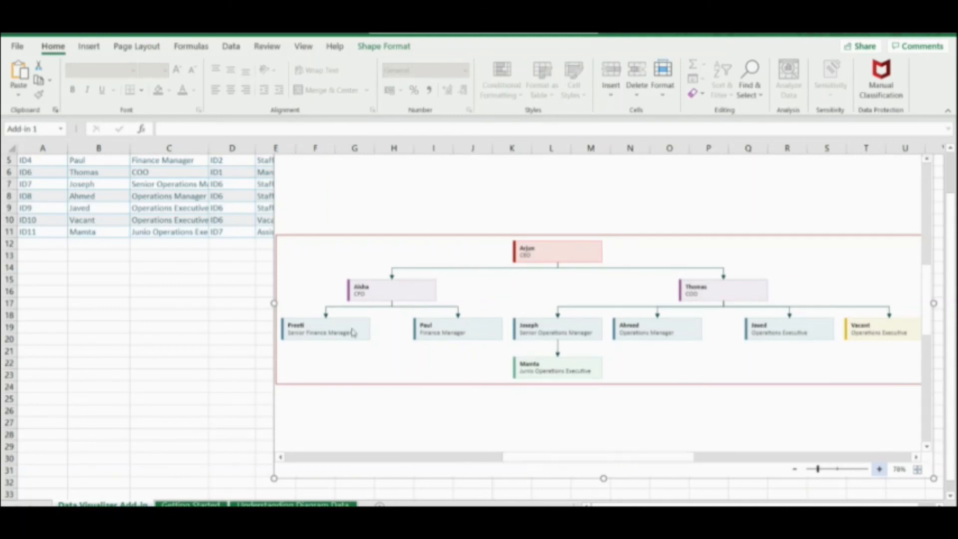
left_click(220, 294)
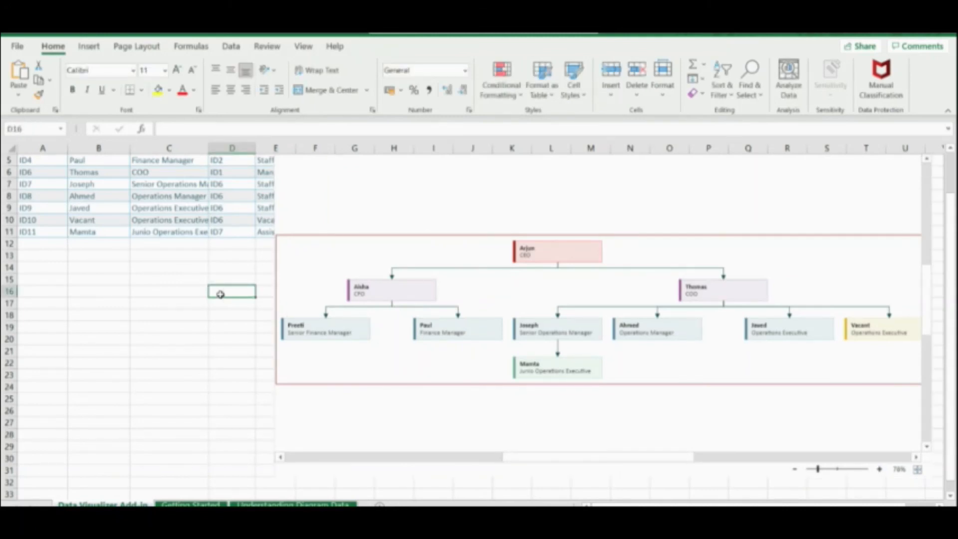